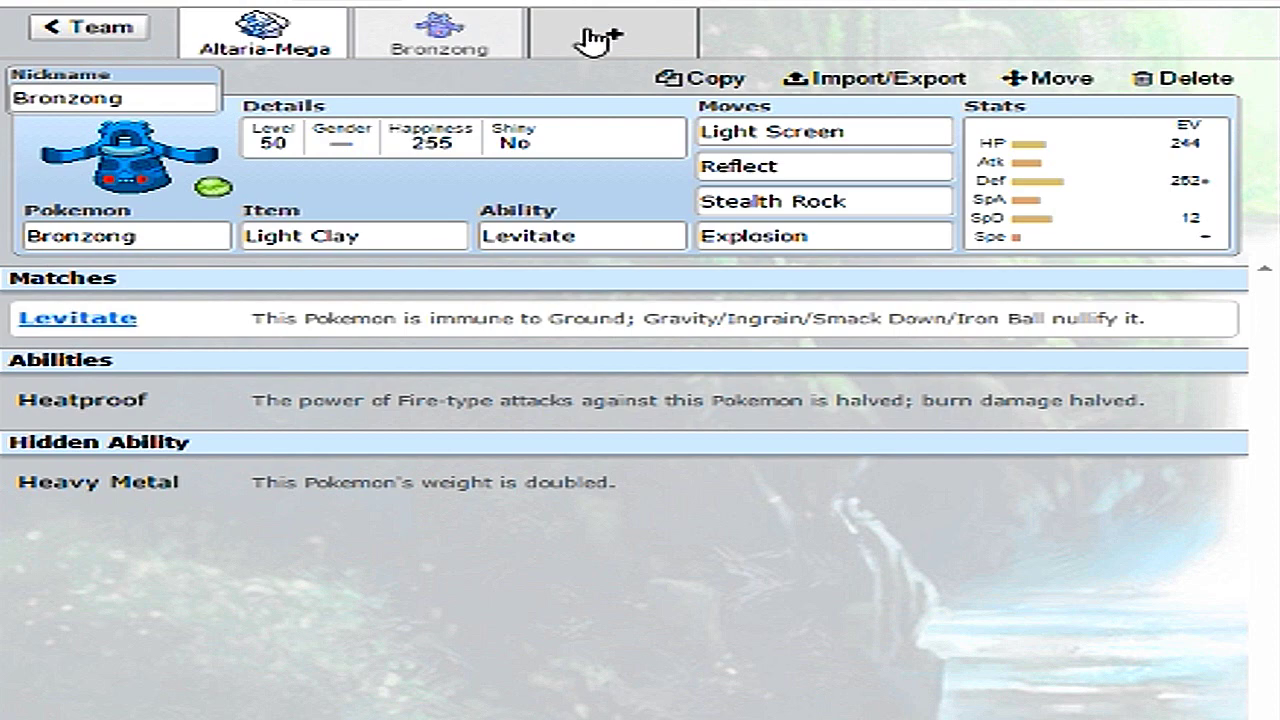
- Add Lapras to the team as a new Pokemon after Bronzong
left_click(590, 40)
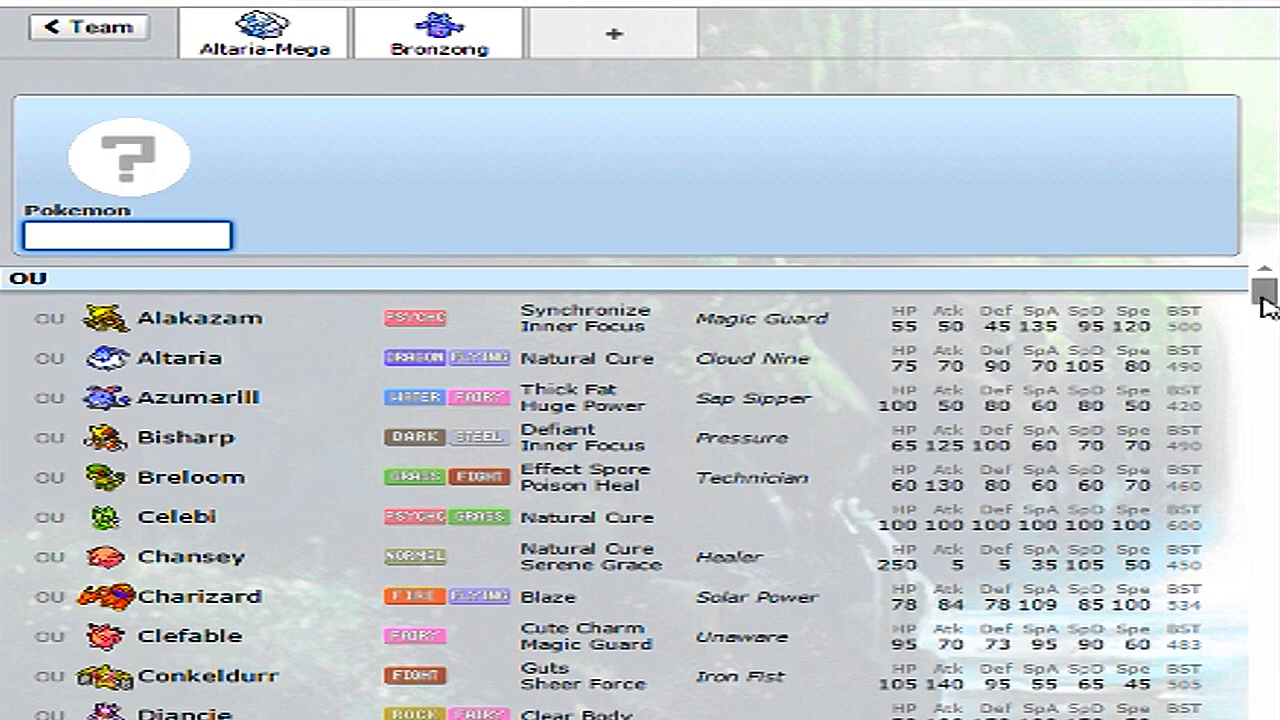
left_click_drag(1265, 305, 1252, 529)
left_click(145, 240)
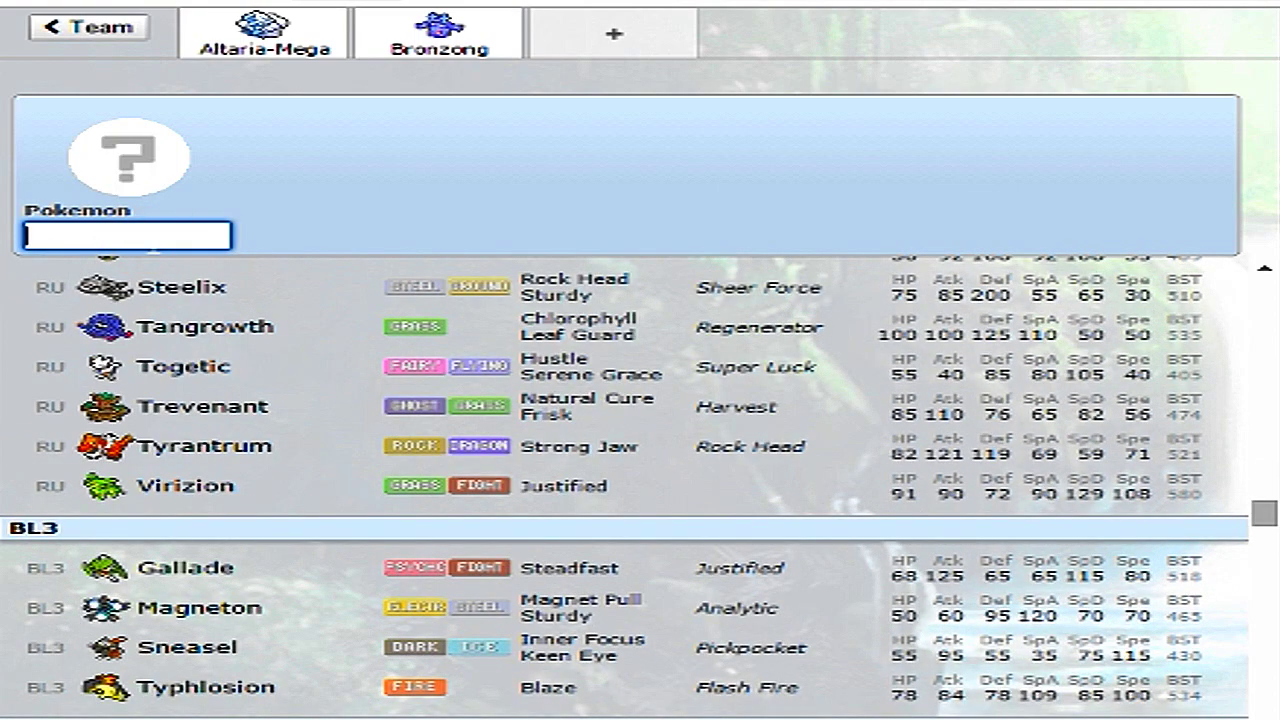
type("l")
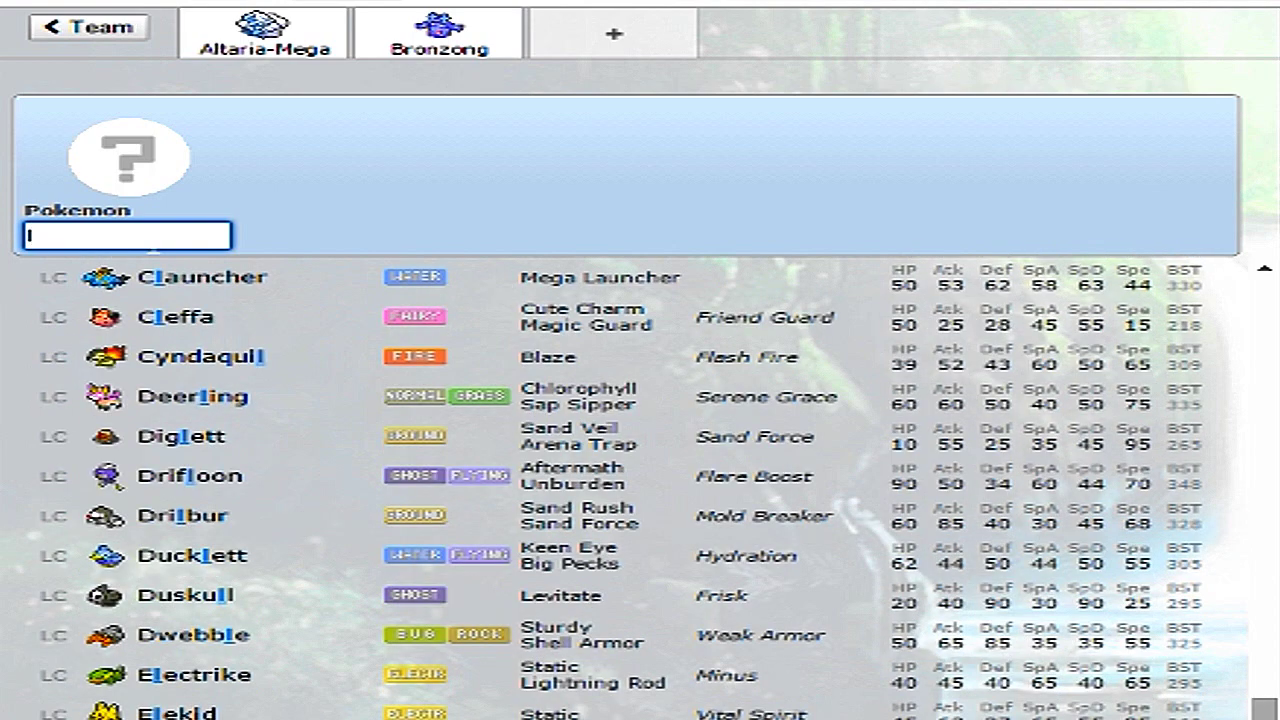
type("apras")
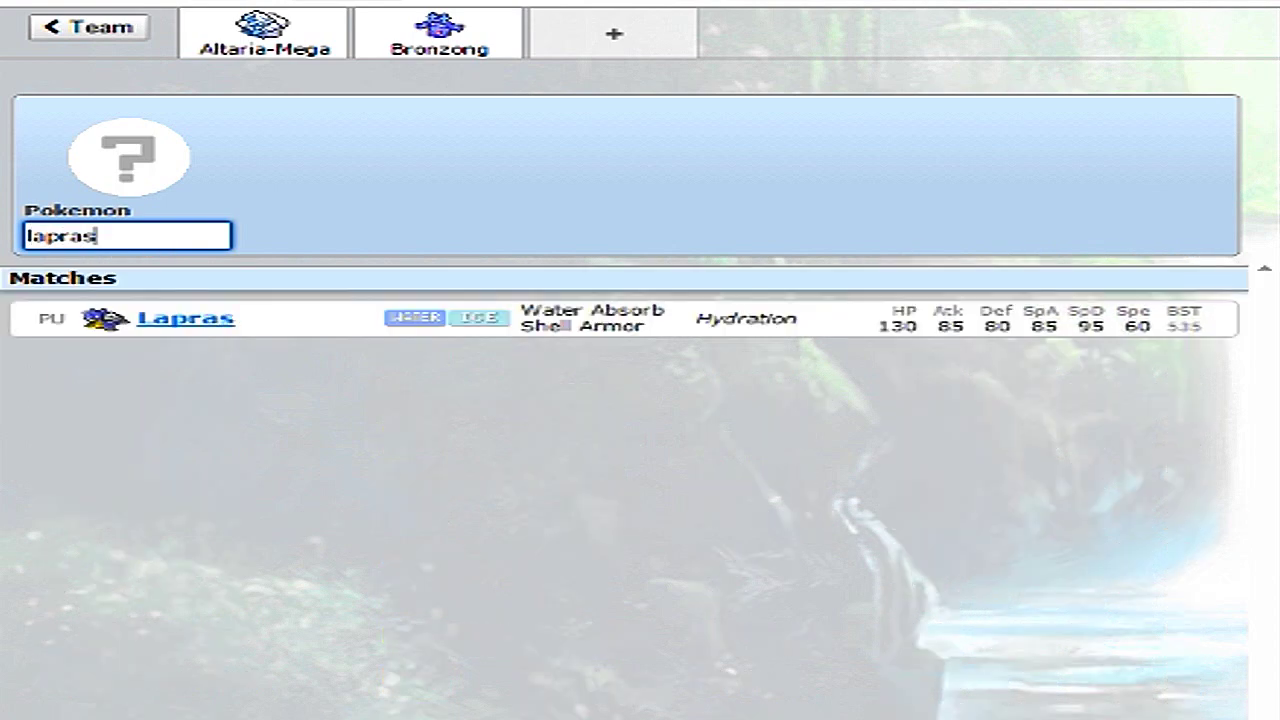
left_click(214, 318)
left_click(257, 321)
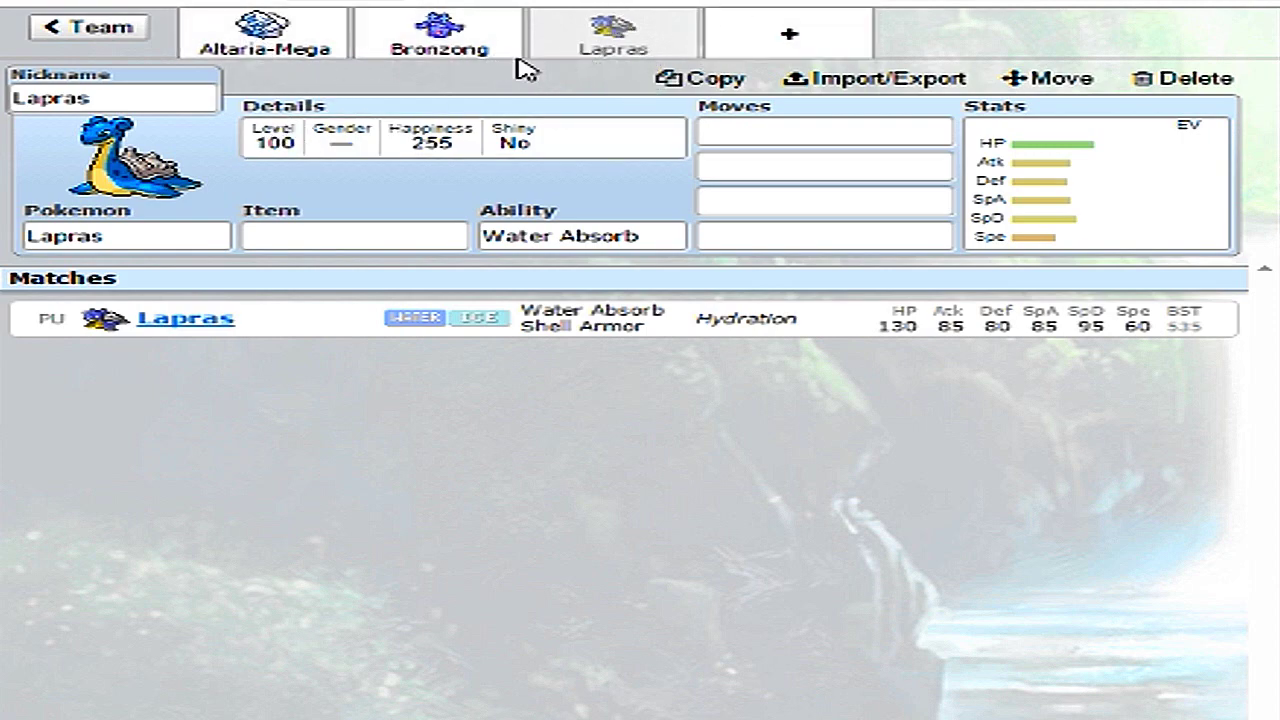
- Set Lapras's level to 50
left_click(274, 140)
double_click(240, 310)
type("50")
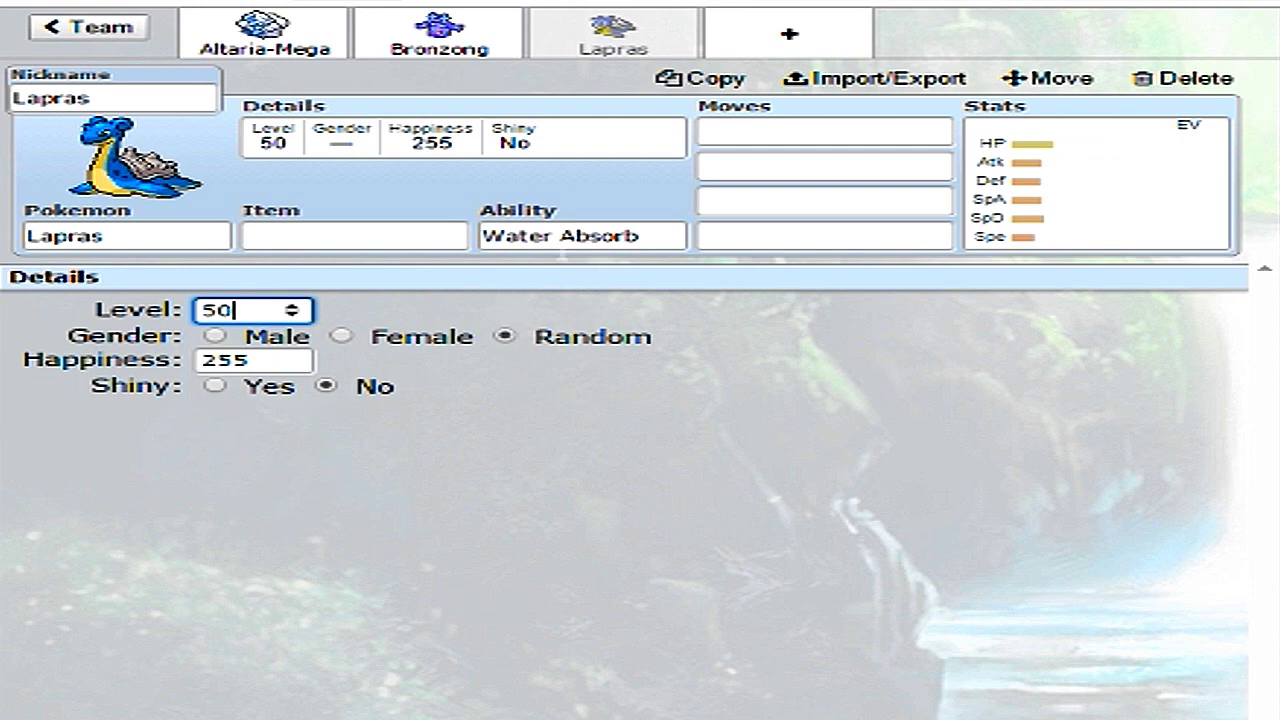
- Give Lapras the Assault Vest as its held item
left_click(300, 238)
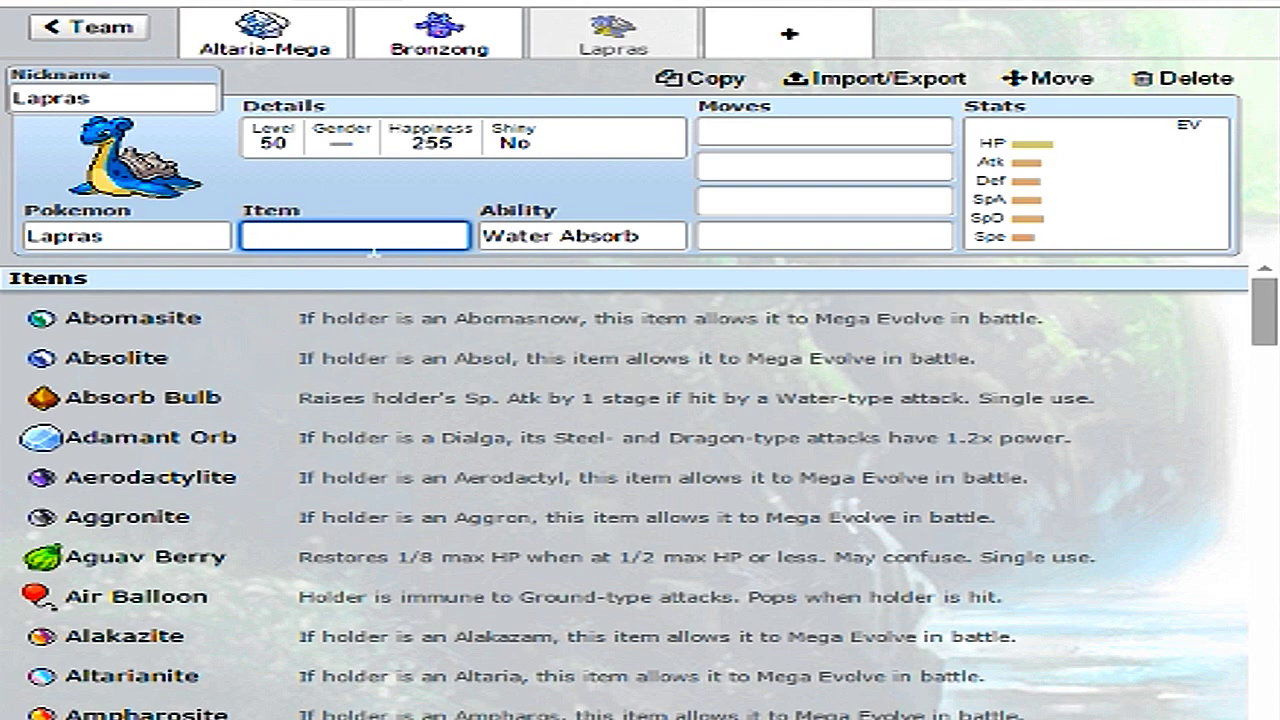
type("ass")
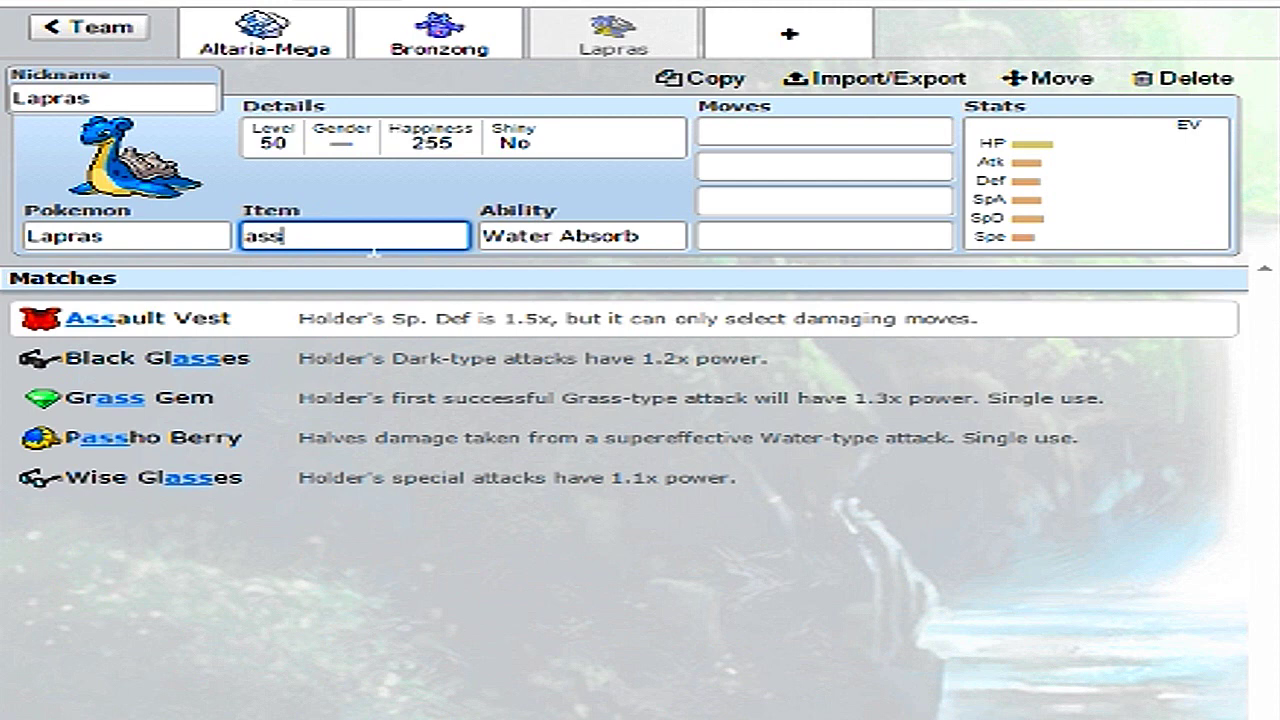
type("au")
left_click(375, 318)
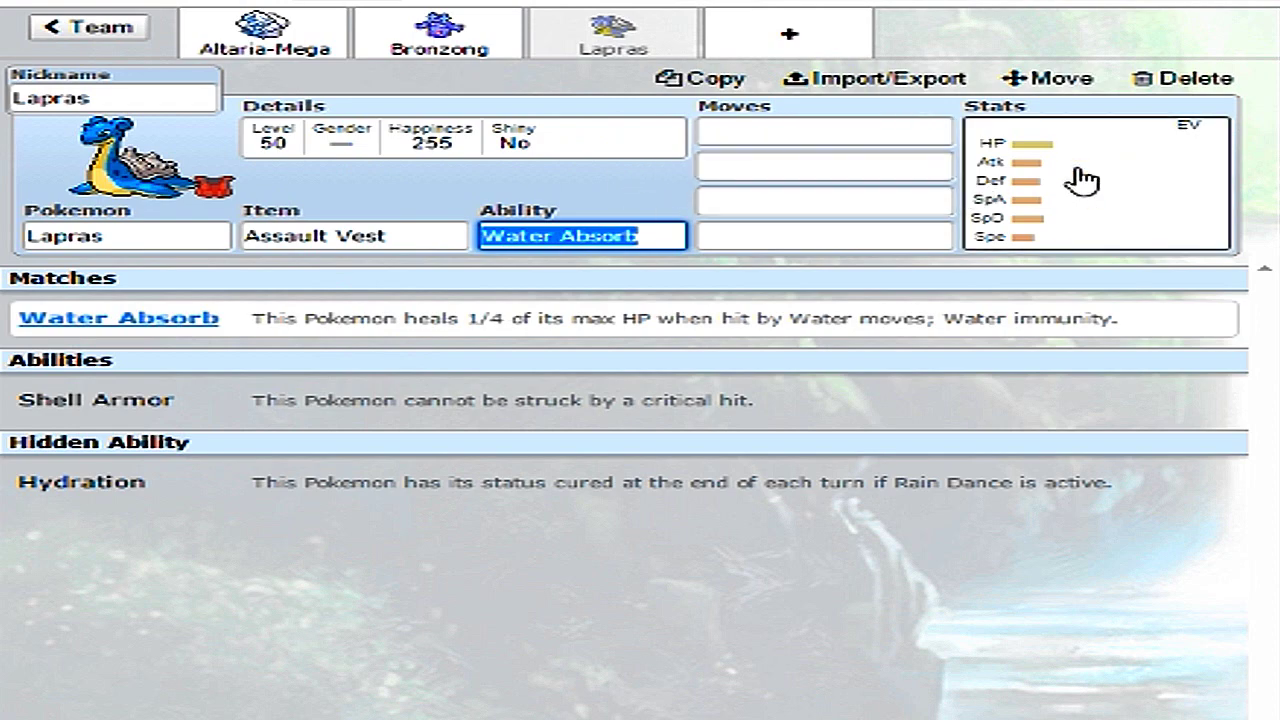
- Set Lapras's nature to Modest (+SpA, -Atk) in its stat settings
left_click(1120, 177)
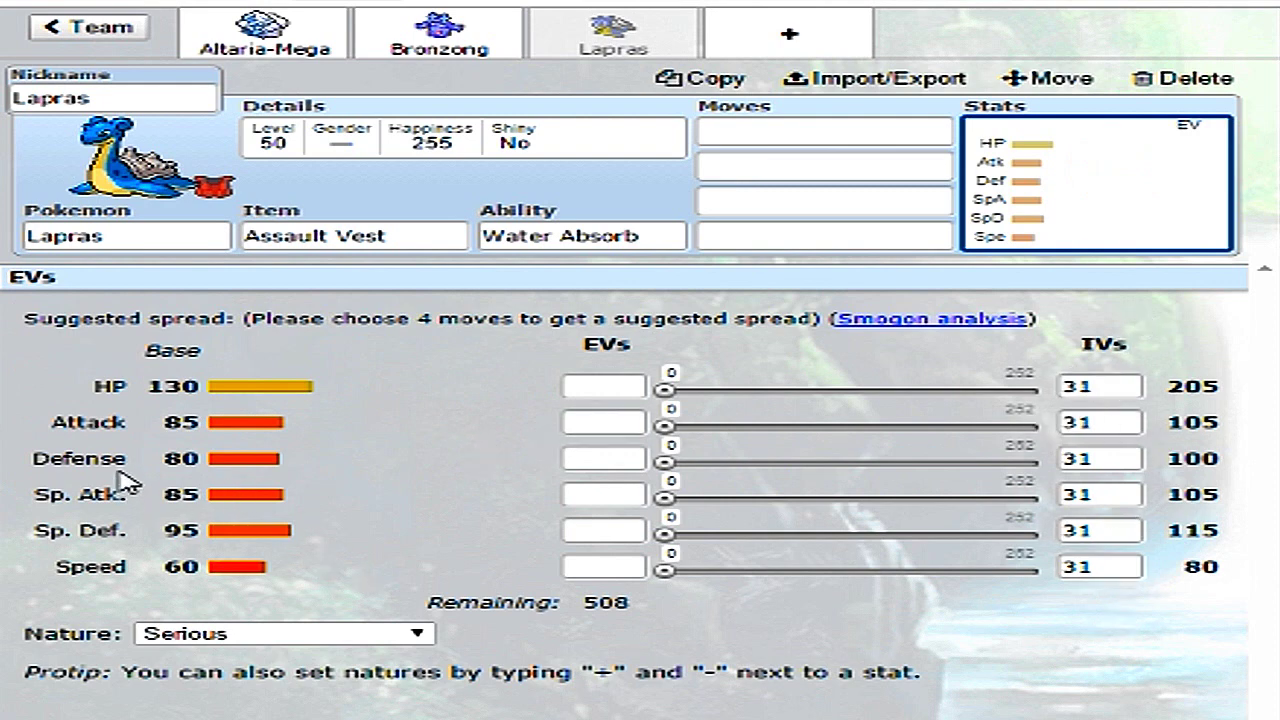
left_click(458, 415)
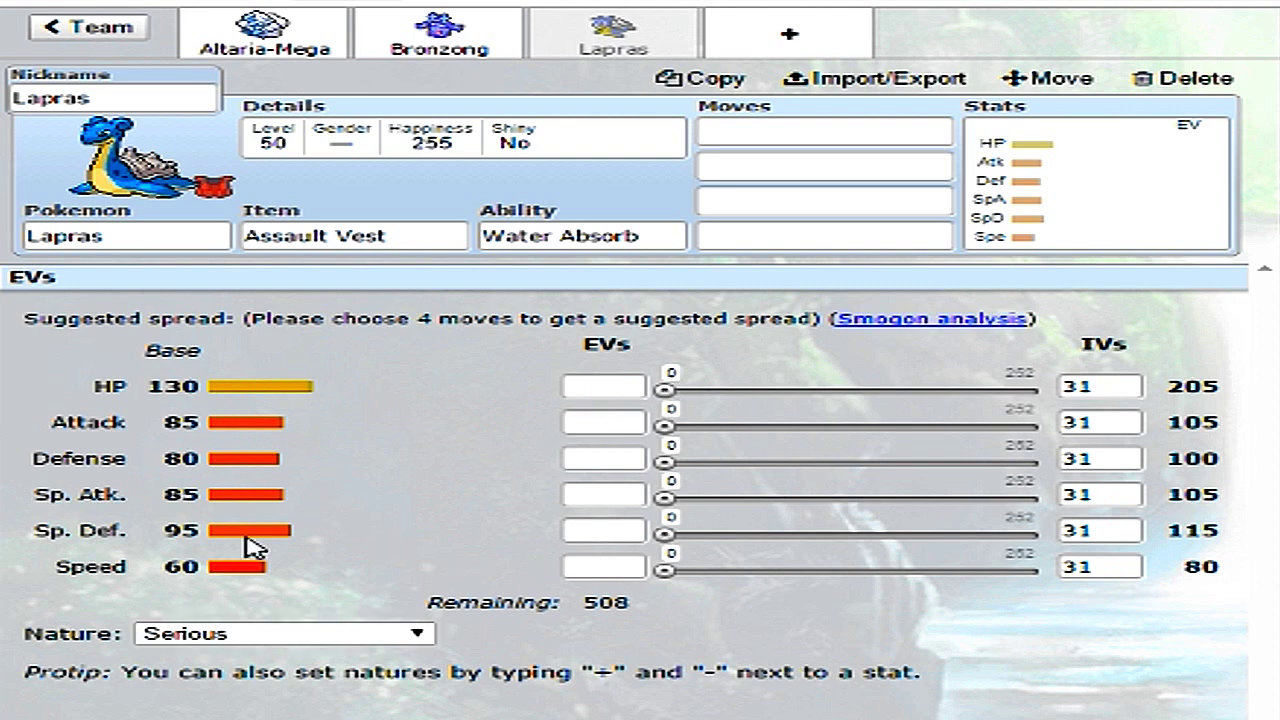
left_click(408, 634)
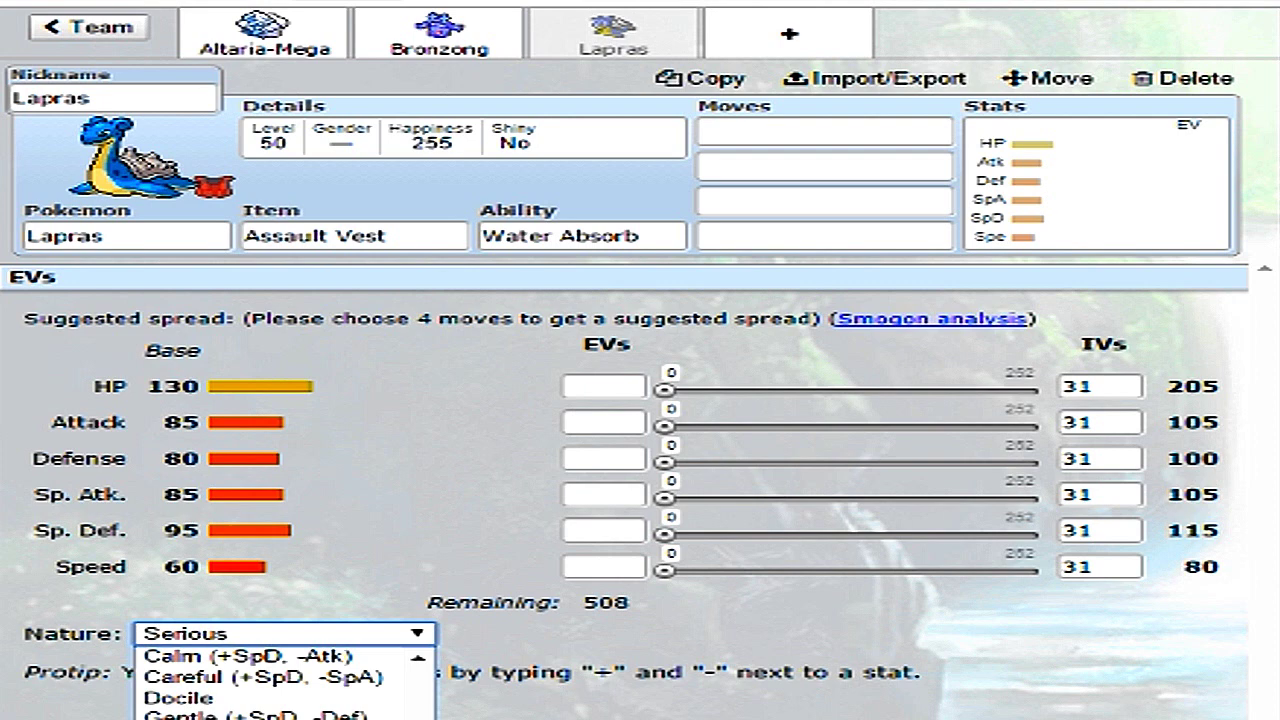
scroll(285, 688, "up", 2)
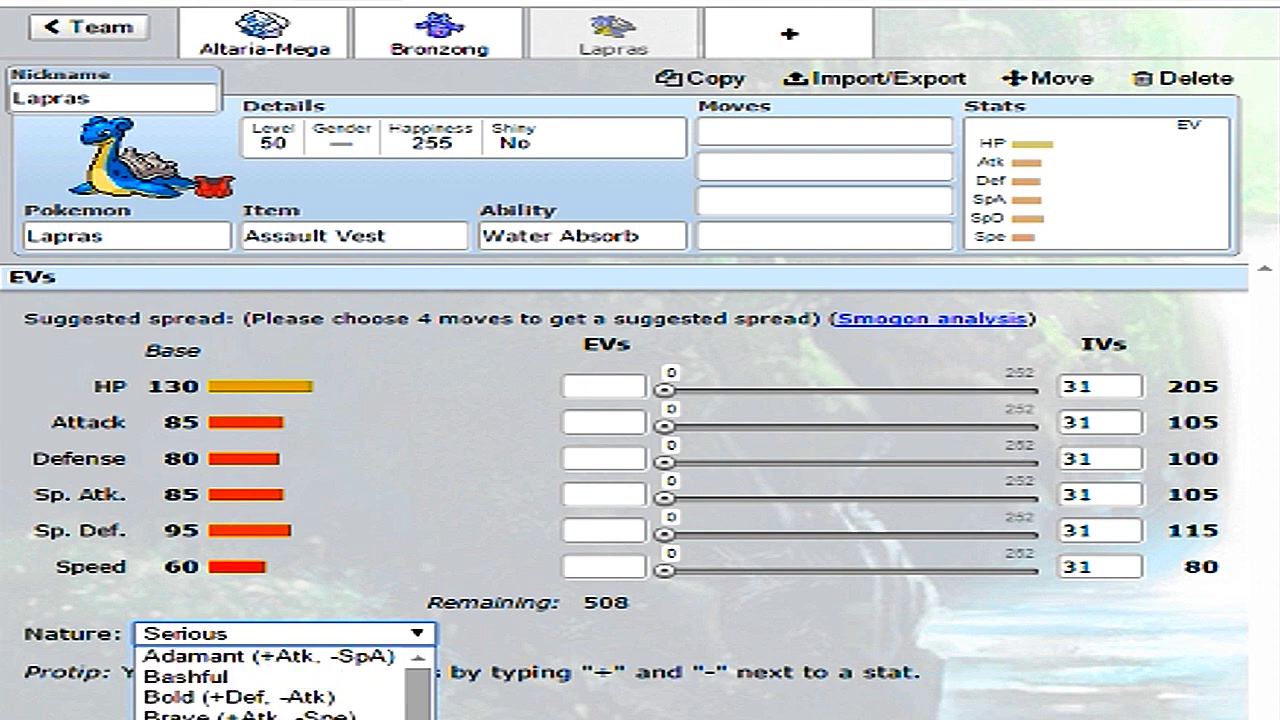
scroll(285, 688, "down", 2)
left_click(240, 656)
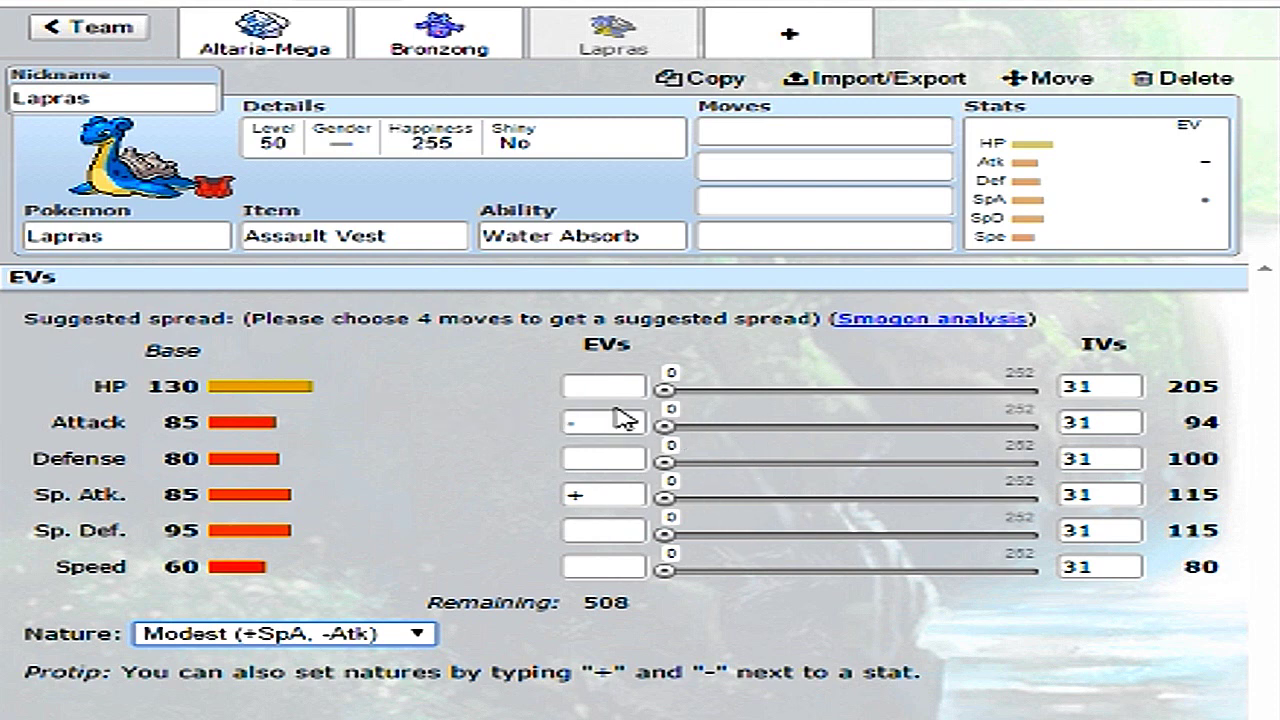
- Distribute Lapras's EVs as 236 in HP, 252 in Sp. Atk. and 20 in Defense
left_click_drag(665, 405, 1020, 405)
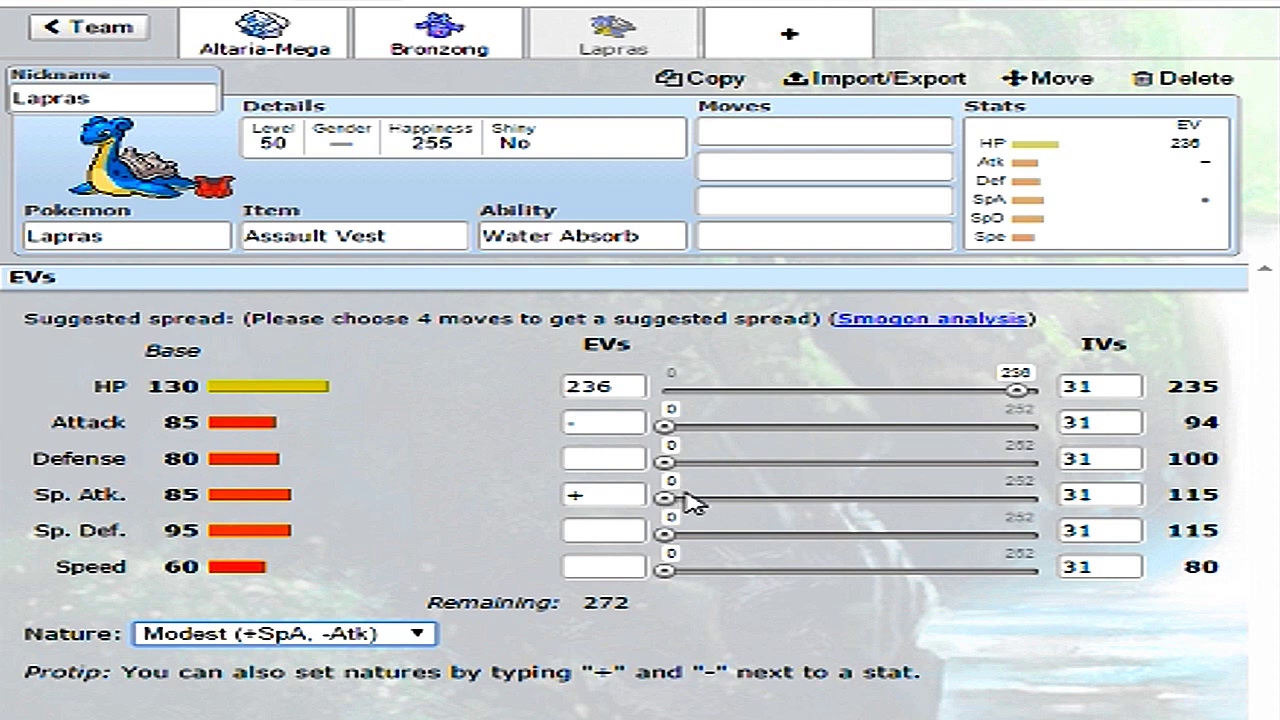
left_click_drag(672, 500, 1246, 491)
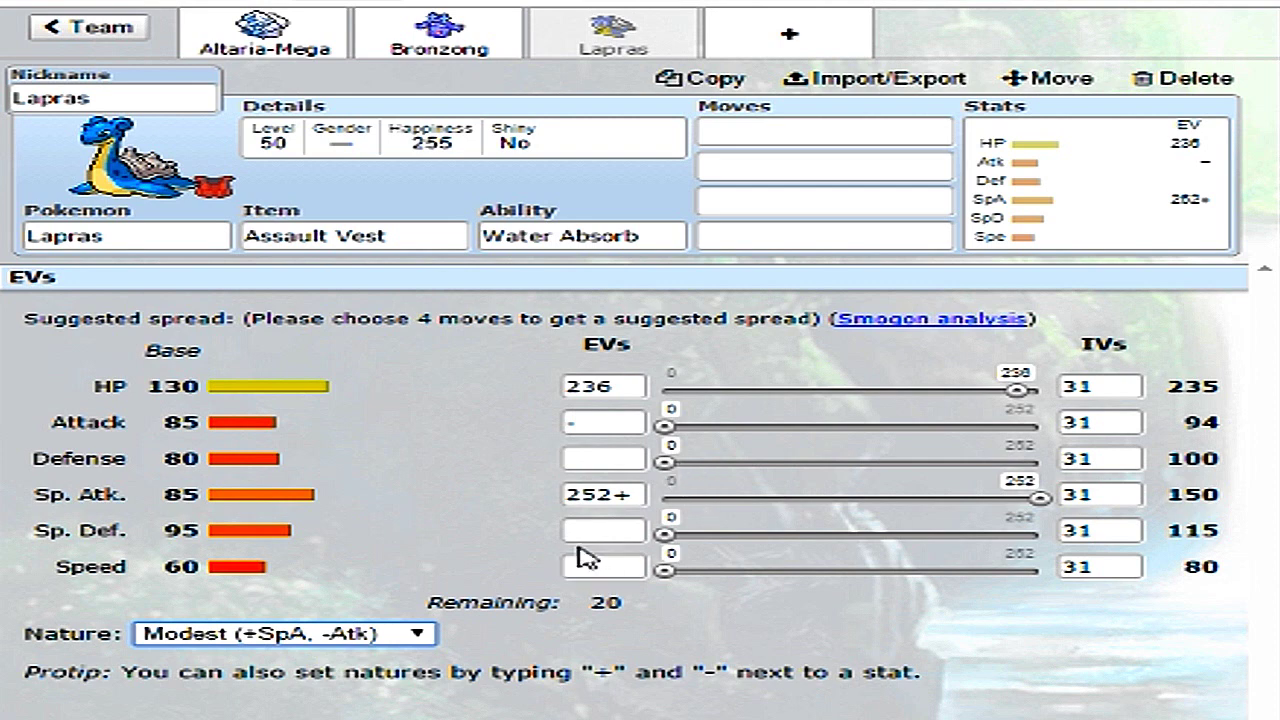
left_click(621, 530)
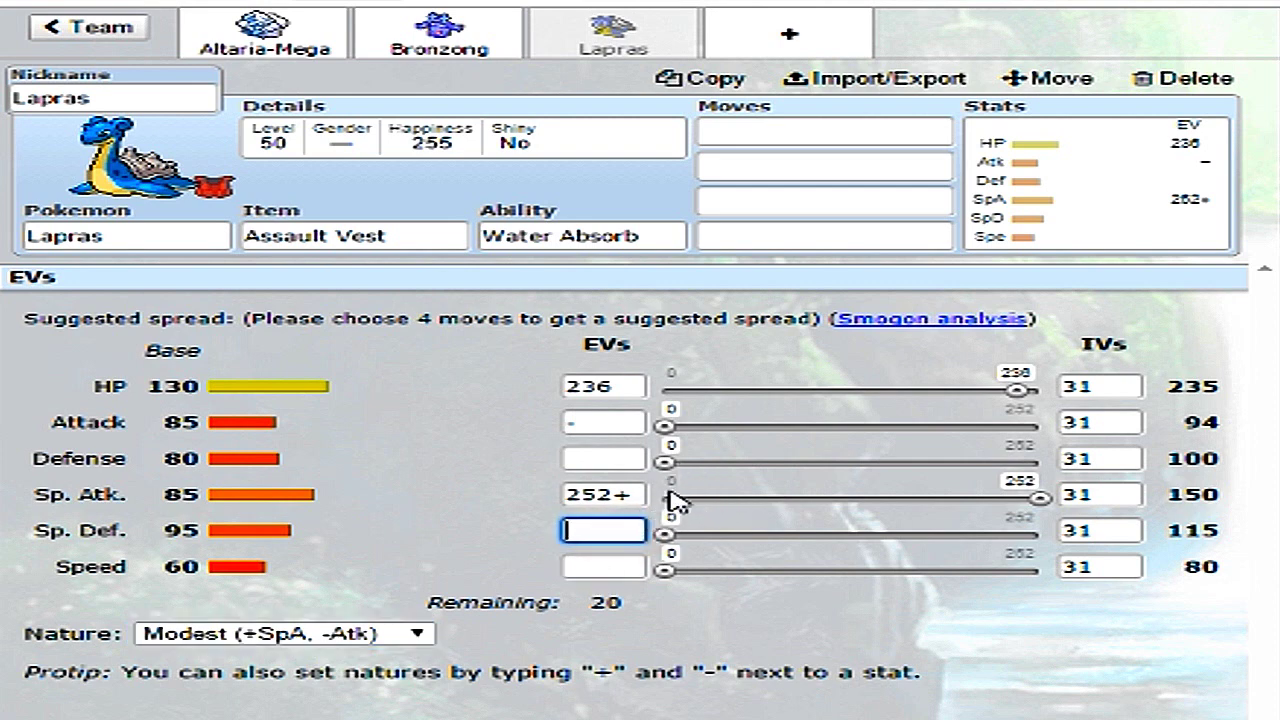
left_click_drag(673, 466, 943, 471)
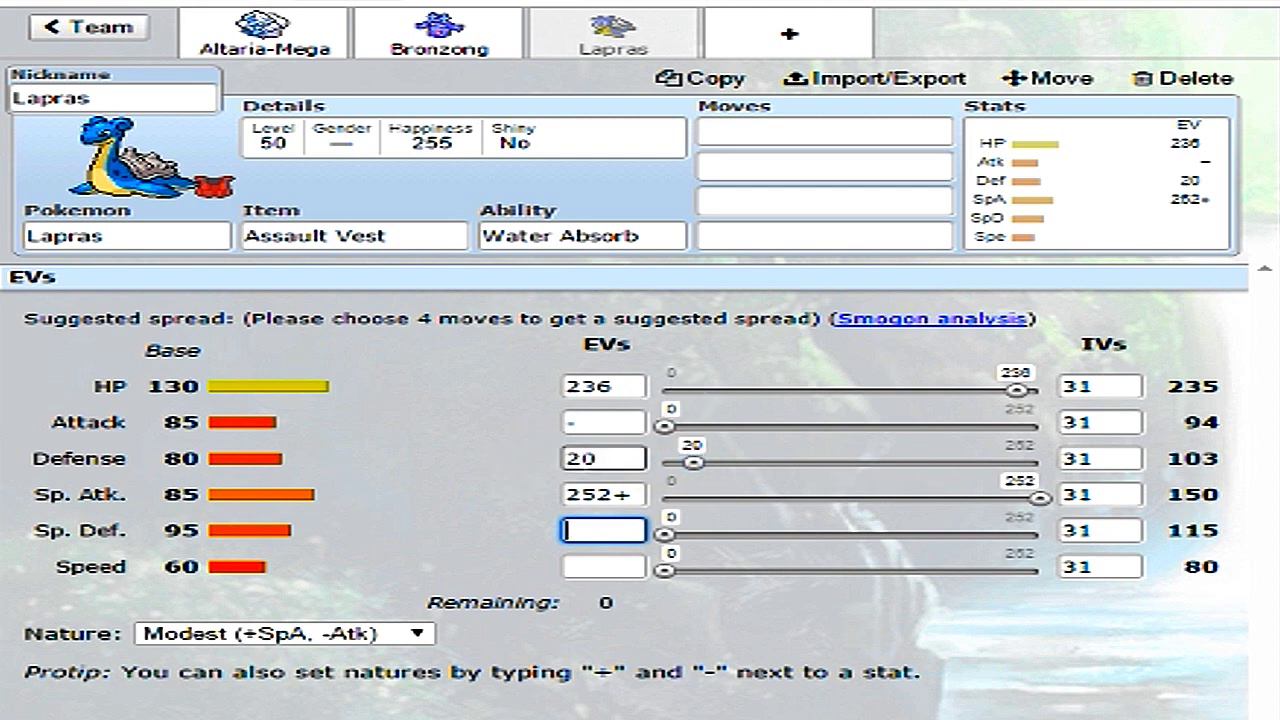
left_click(580, 458)
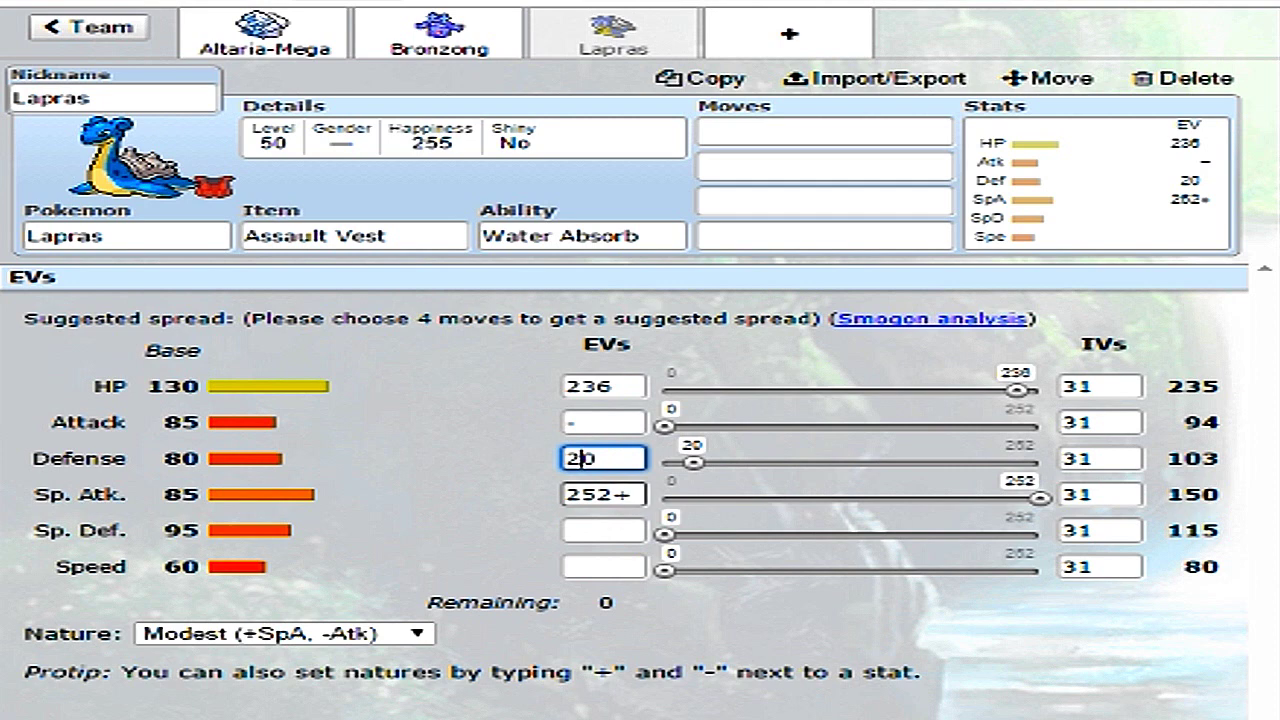
left_click(622, 494)
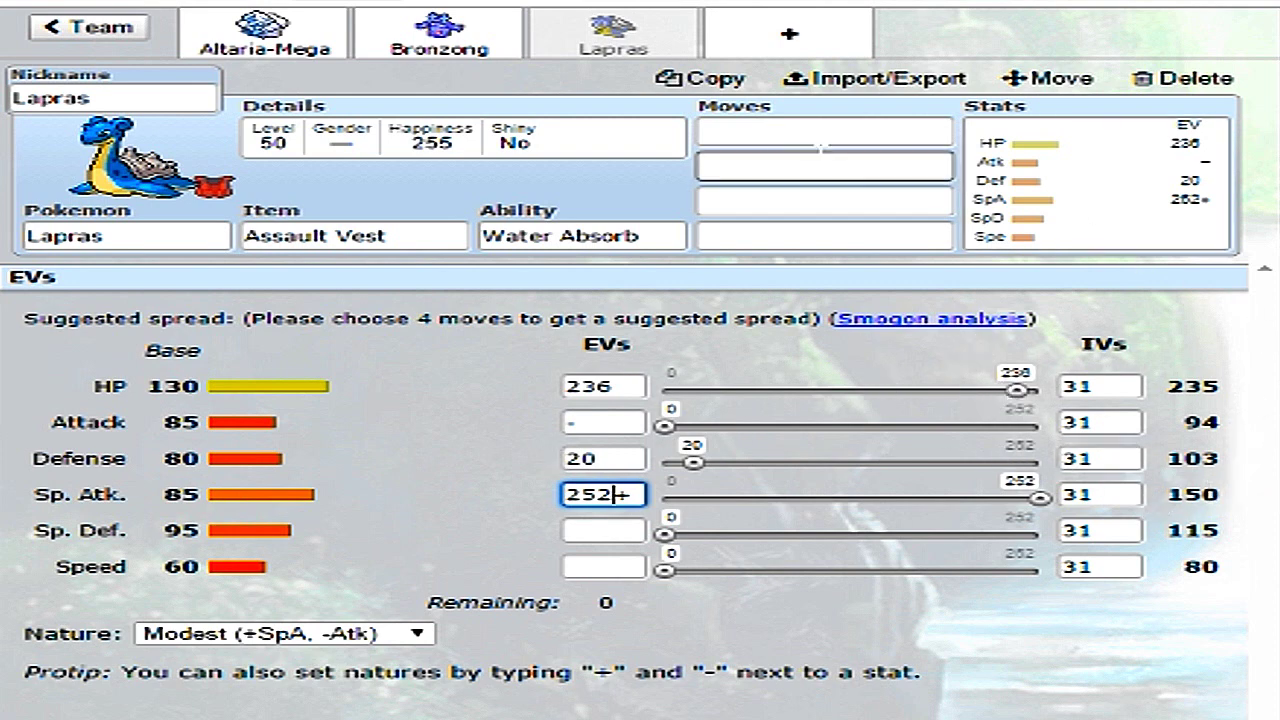
- Try Shell Armor as Lapras's ability and switch back to Water Absorb
left_click(541, 236)
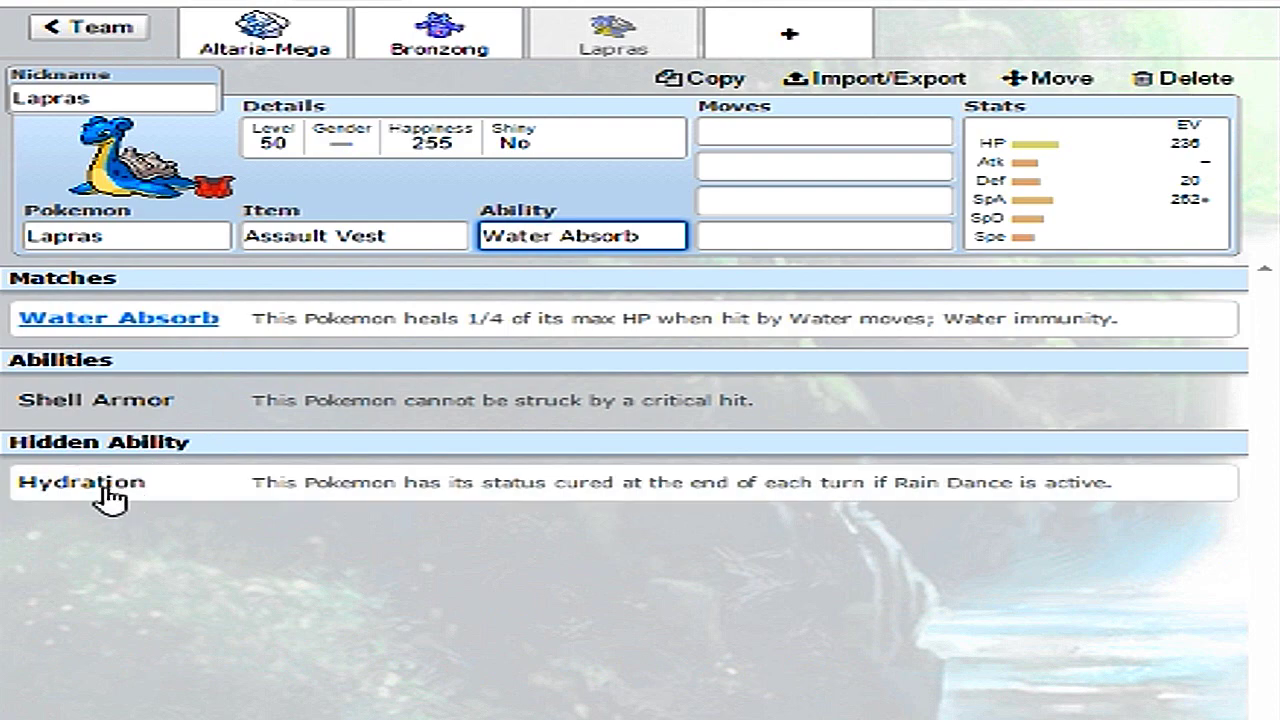
left_click(78, 404)
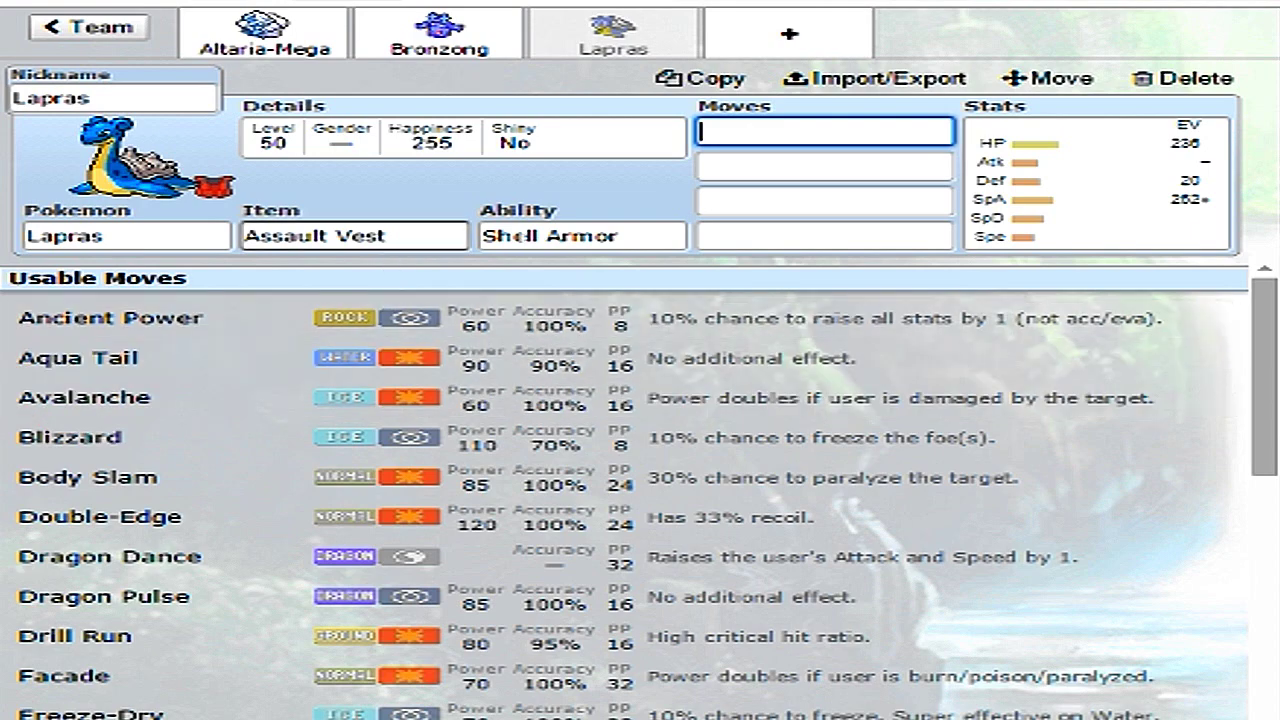
left_click(600, 237)
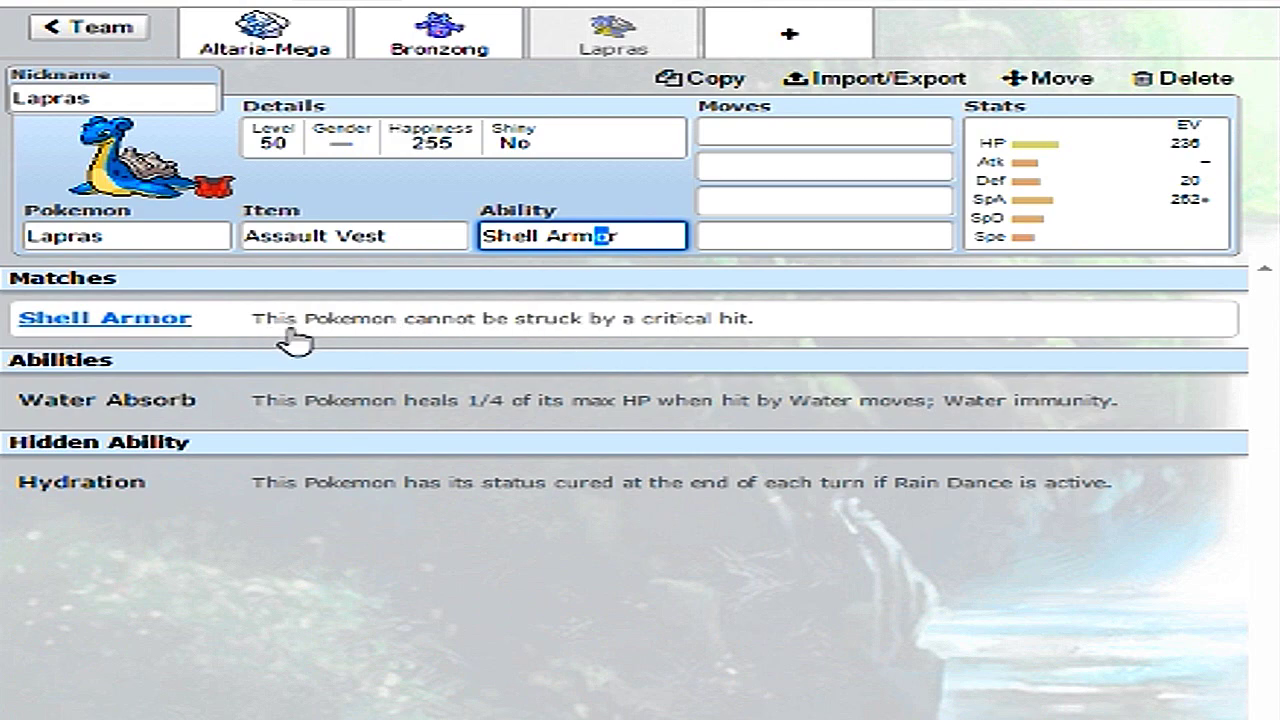
left_click(118, 403)
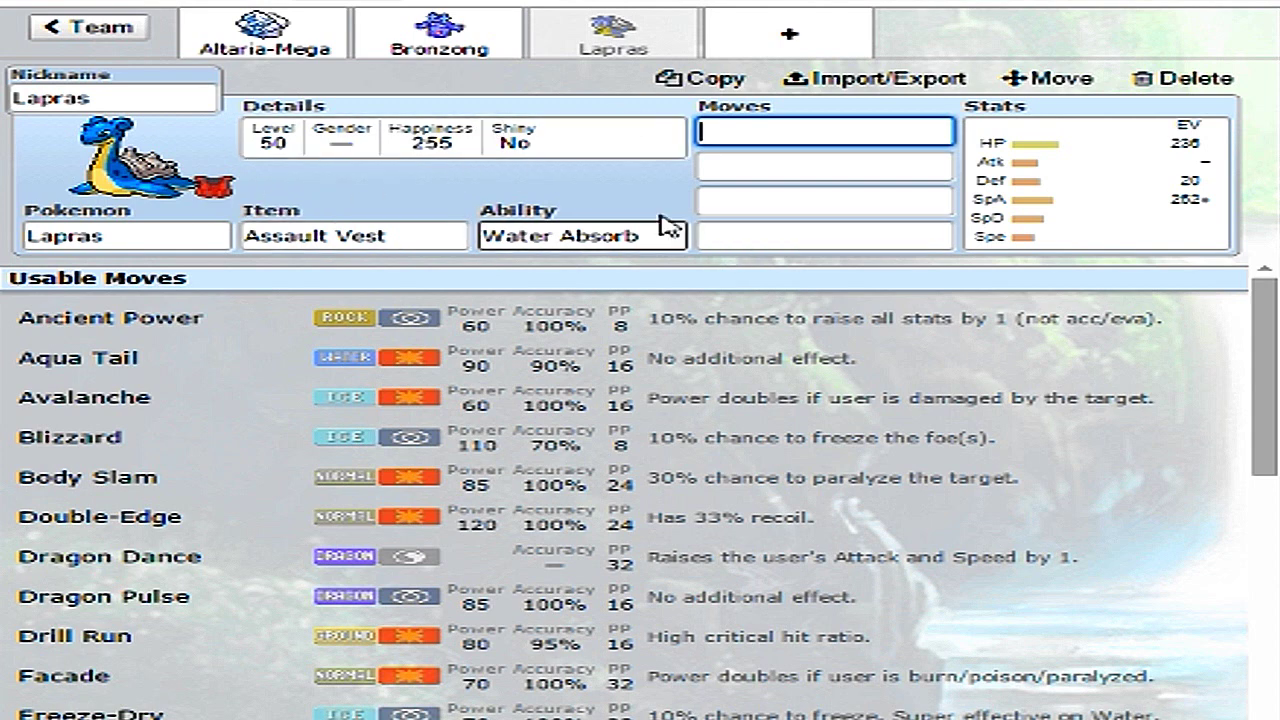
- Find Freeze-Dry and assign it as Lapras's first move
left_click(752, 131)
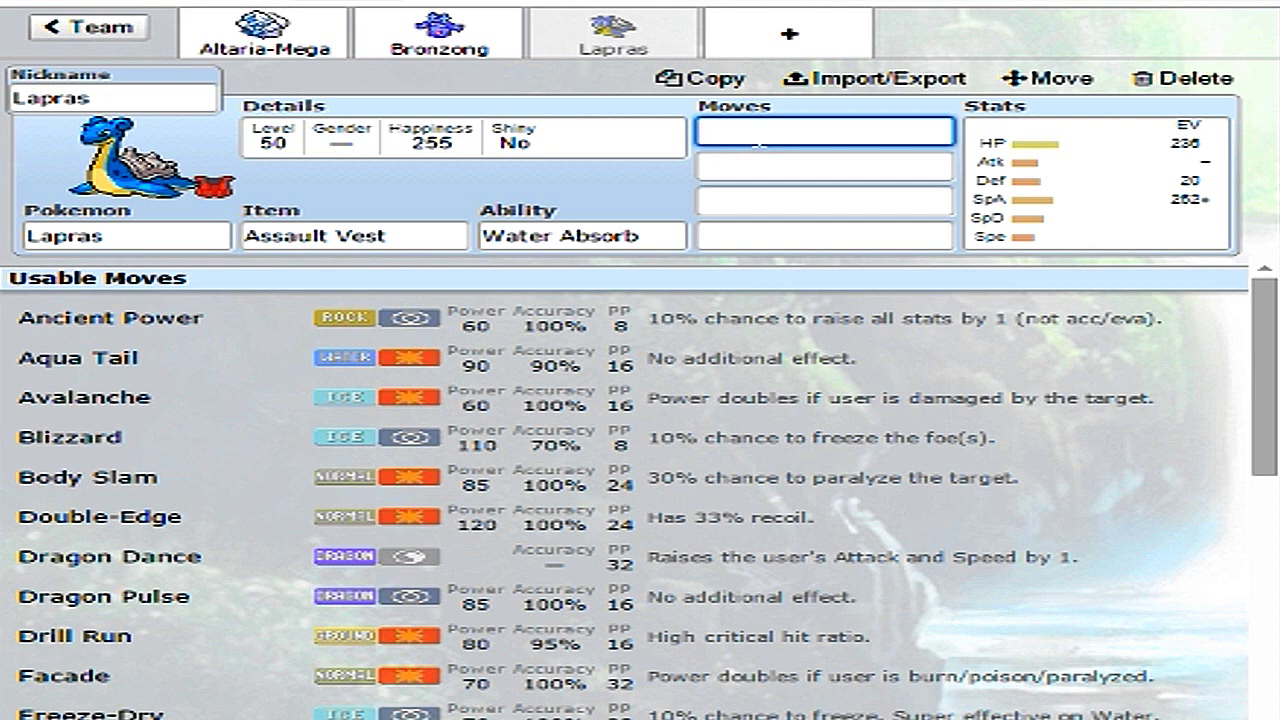
type("eze")
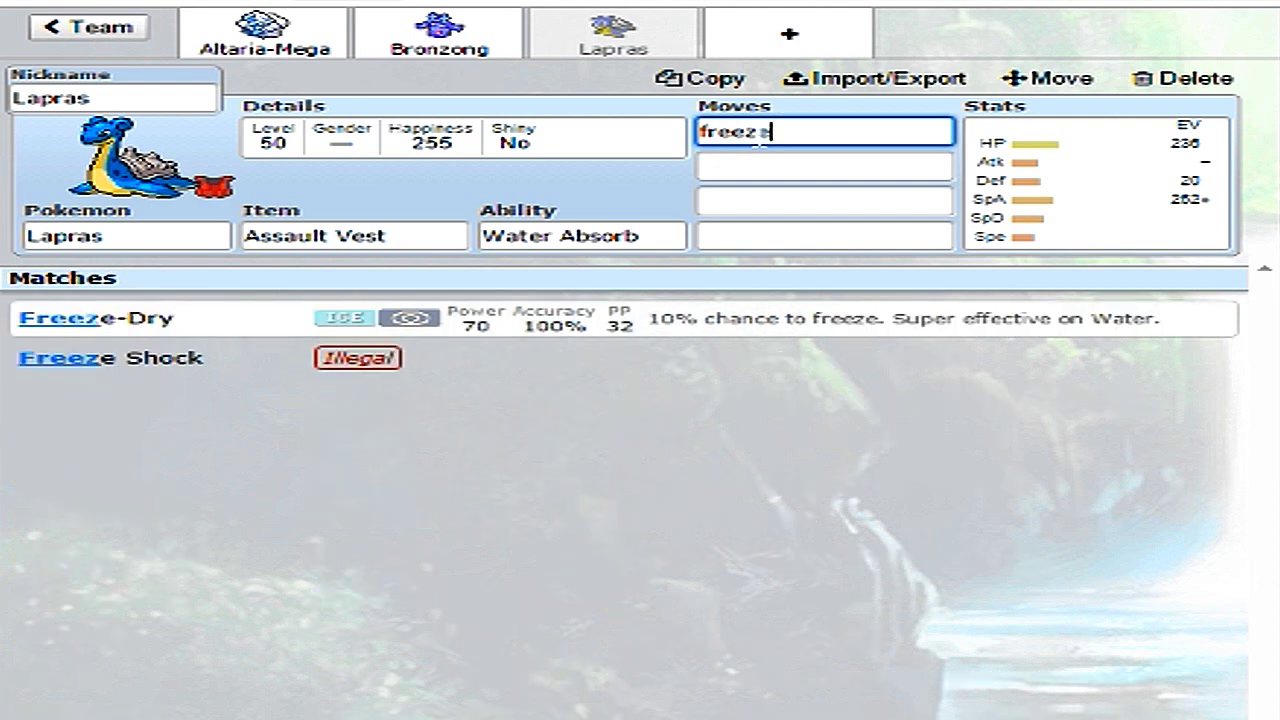
type(" dry")
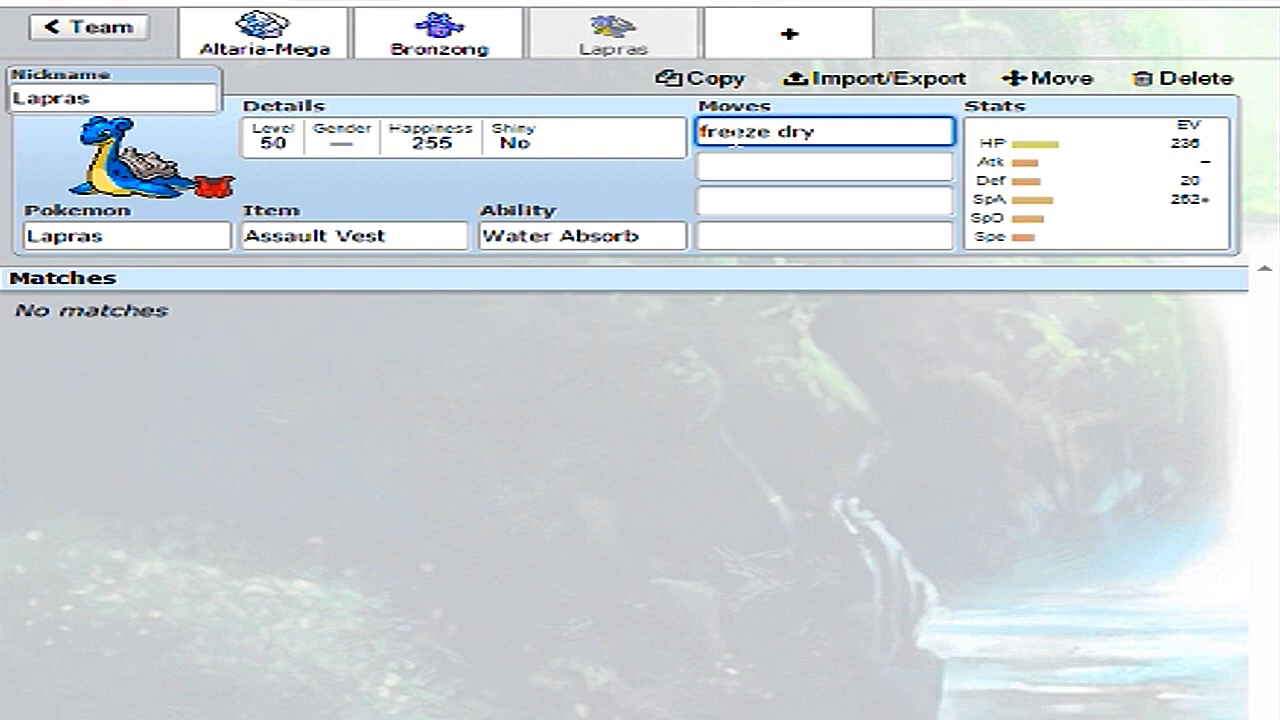
key("ctrl+a")
type("dre")
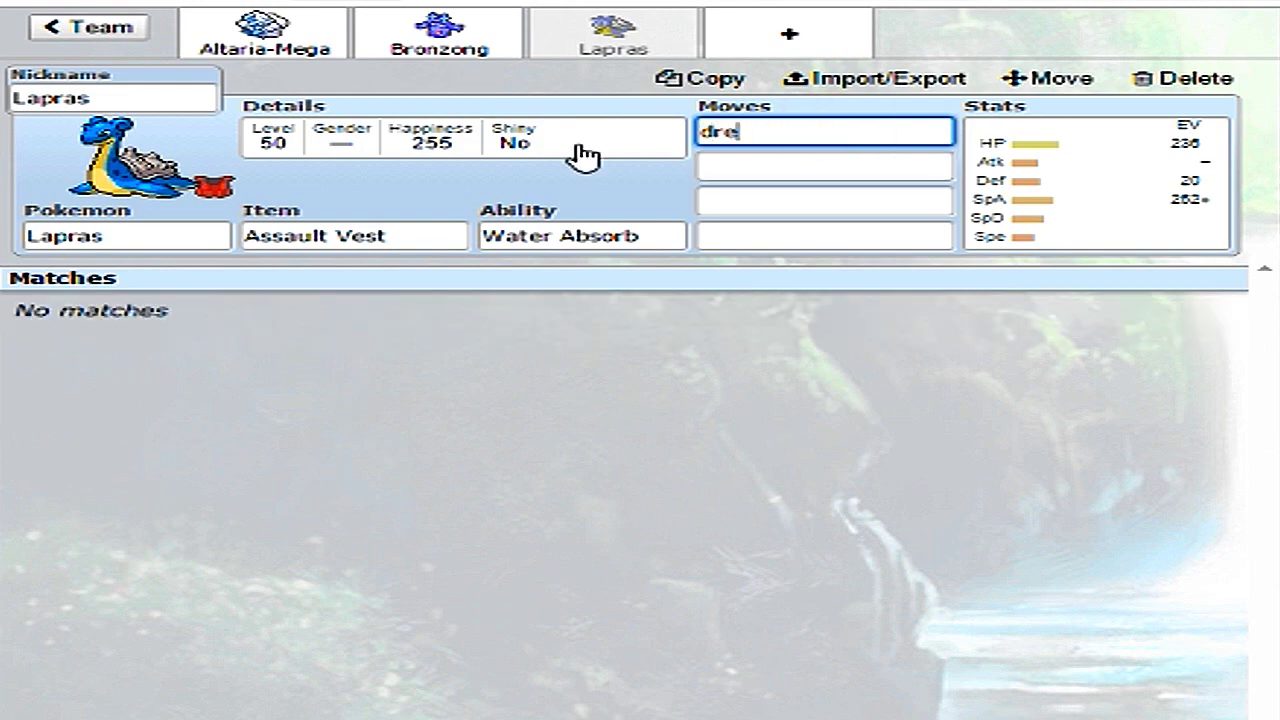
type("eze")
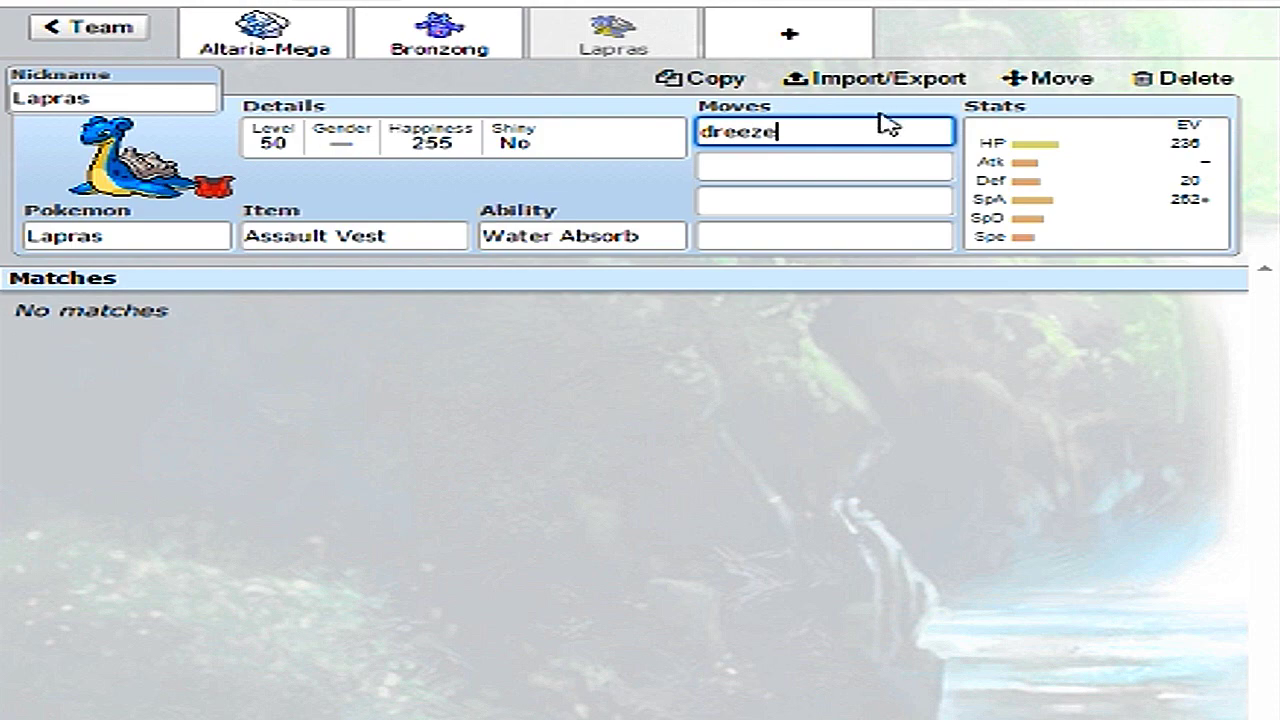
double_click(830, 127)
type("freeze")
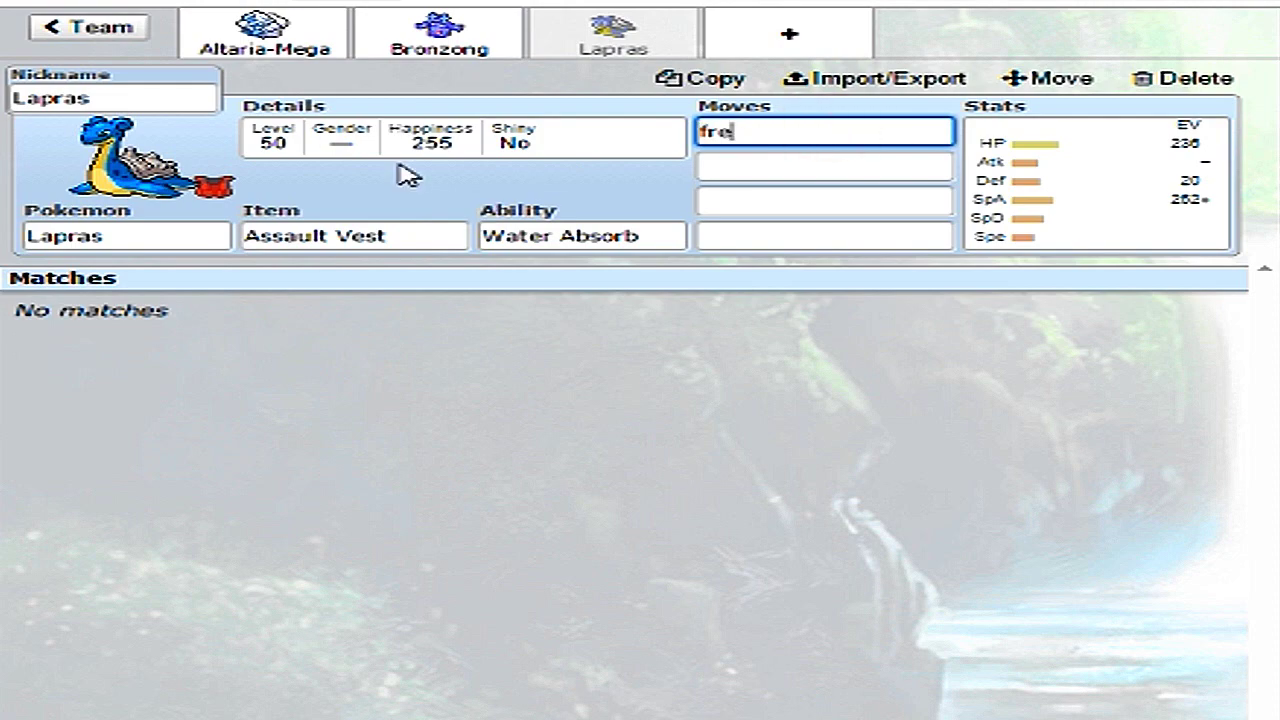
left_click(180, 320)
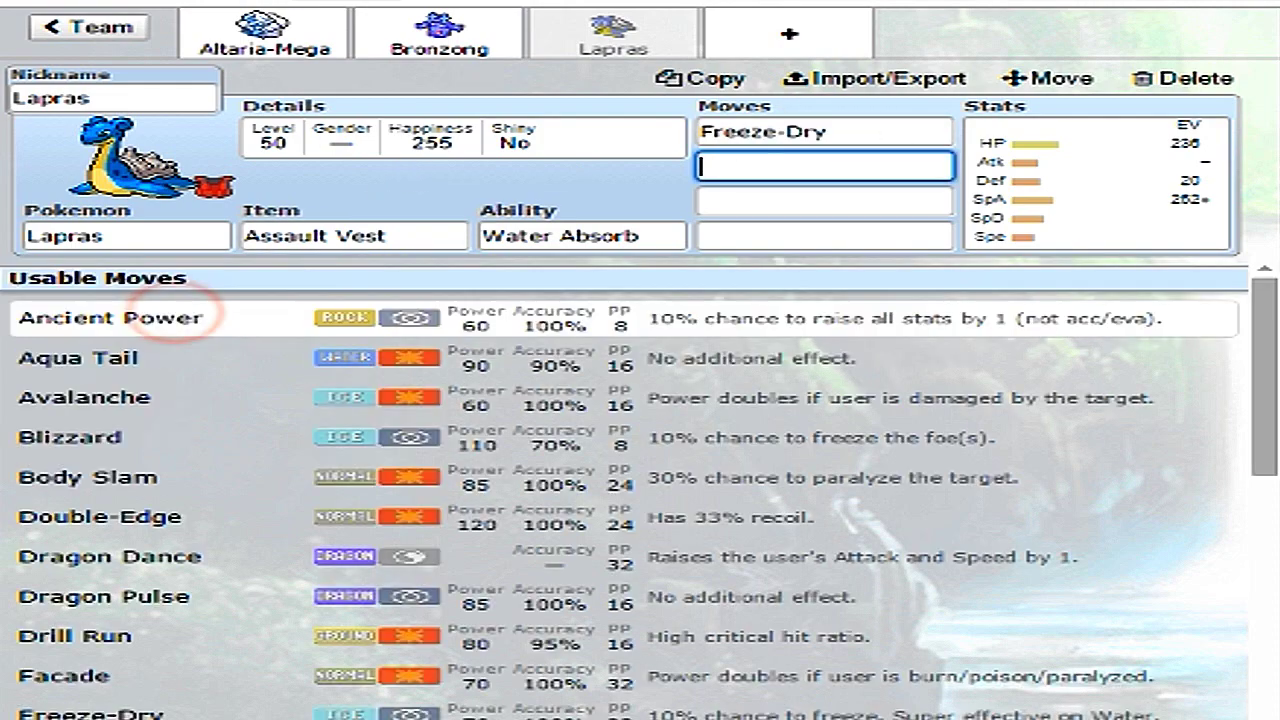
- Append Ice Beam as an alternative to the first move so the entry reads "Freeze-Dry / Ice Beam"
left_click(902, 125)
type("/ ")
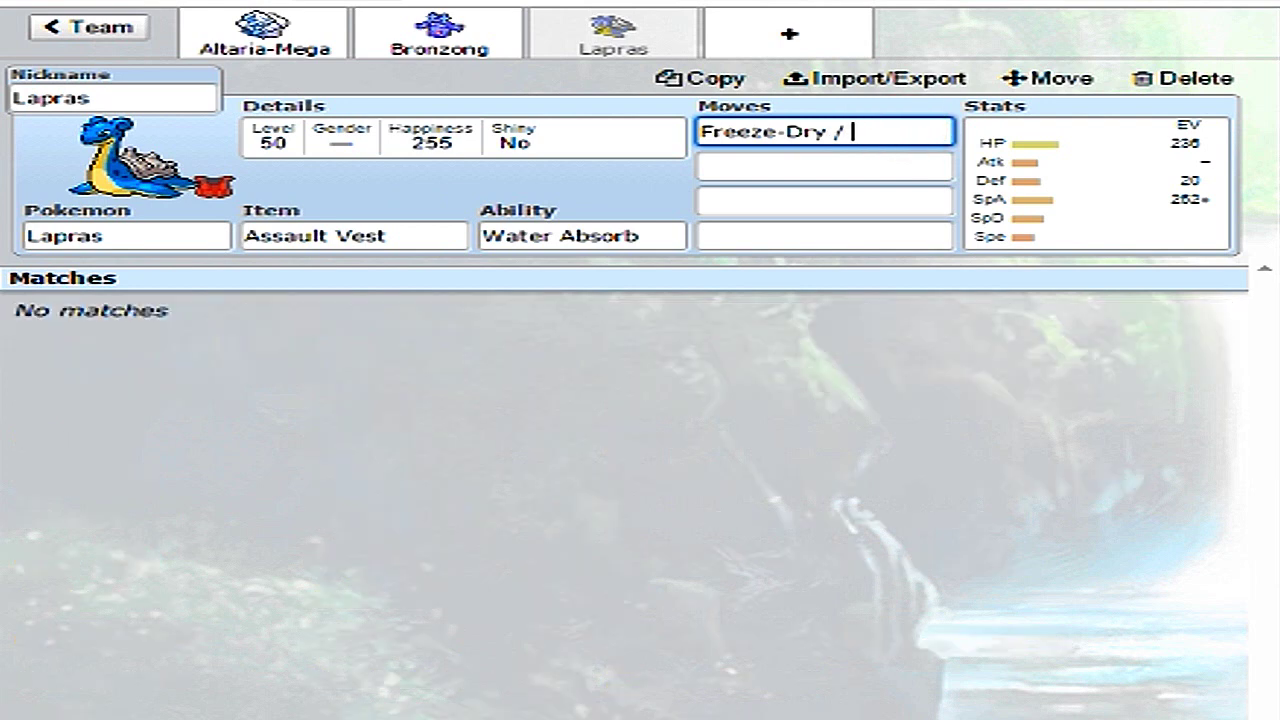
type("Ice Beam")
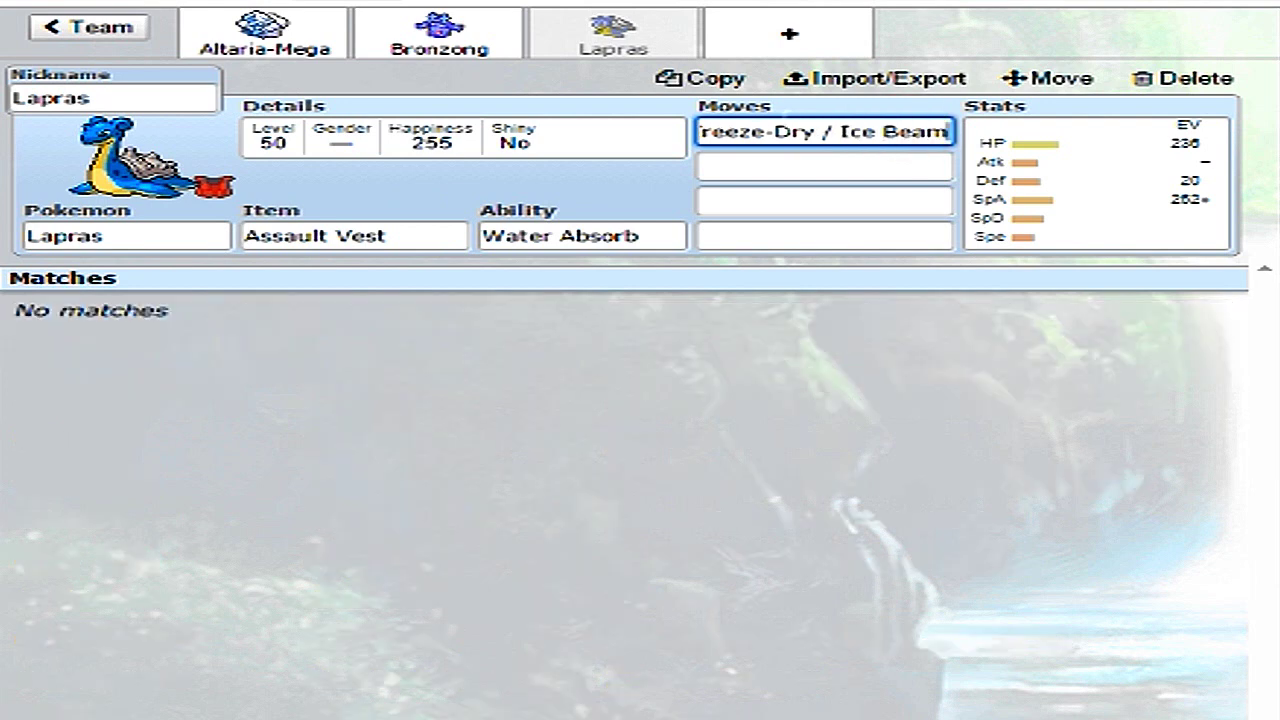
left_click(749, 134)
- Assign Surf as Lapras's second move and Thunderbolt as its third move
left_click(813, 161)
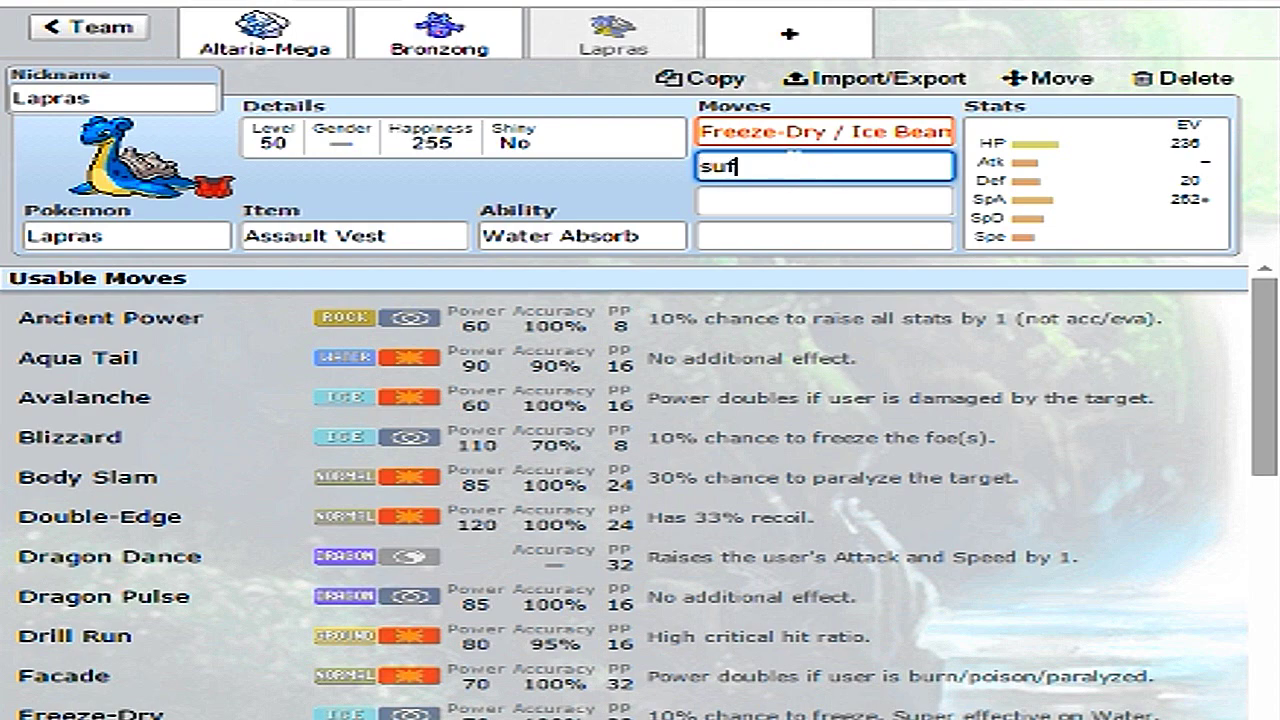
type("f")
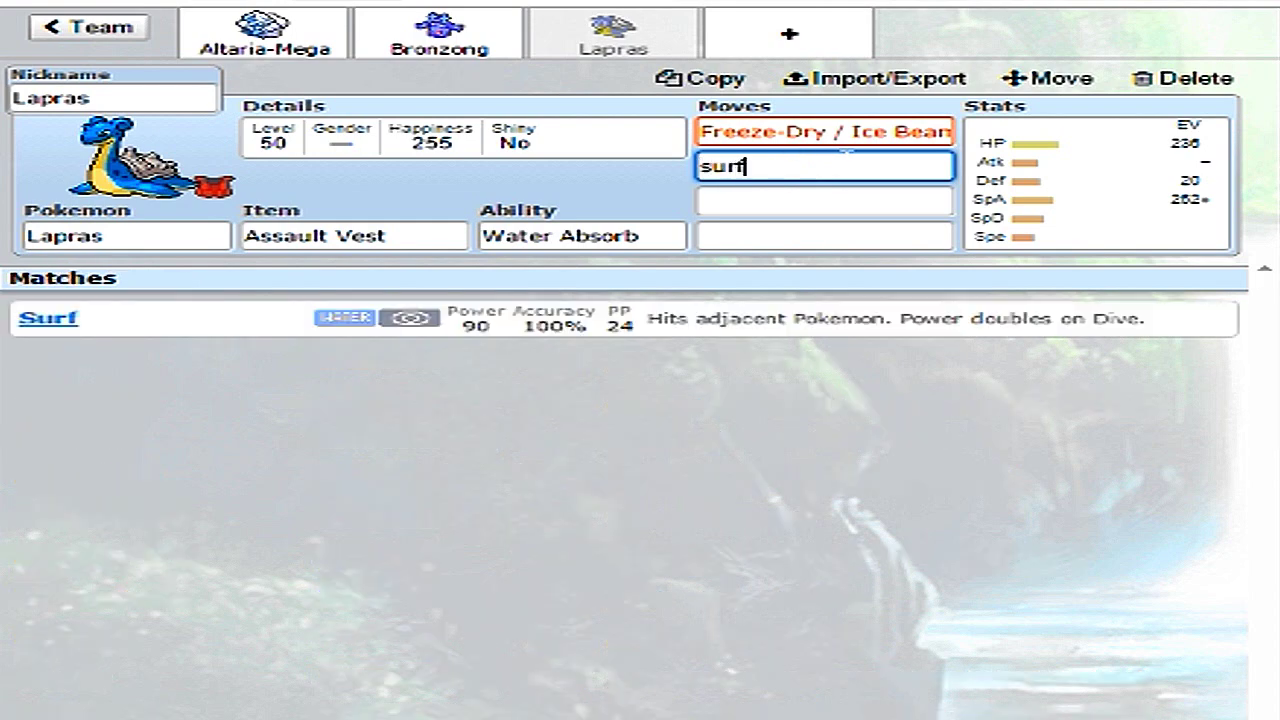
left_click(371, 320)
left_click(765, 212)
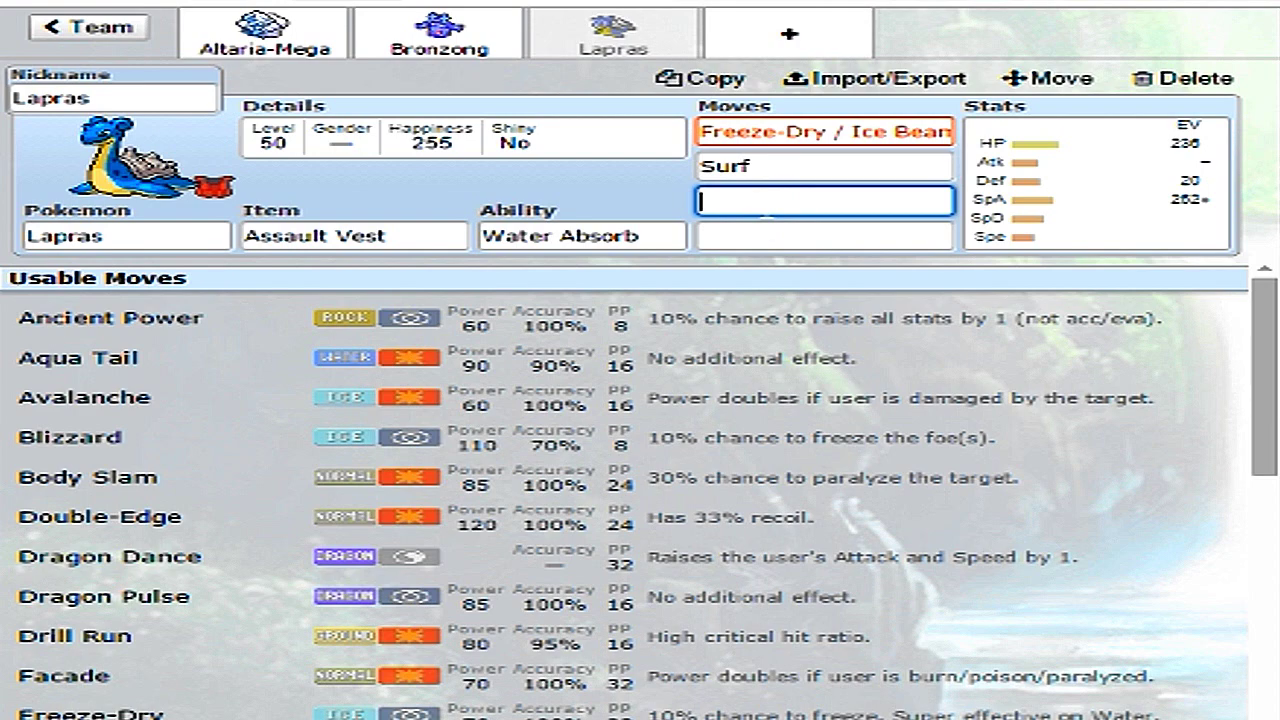
type("thunderbolt")
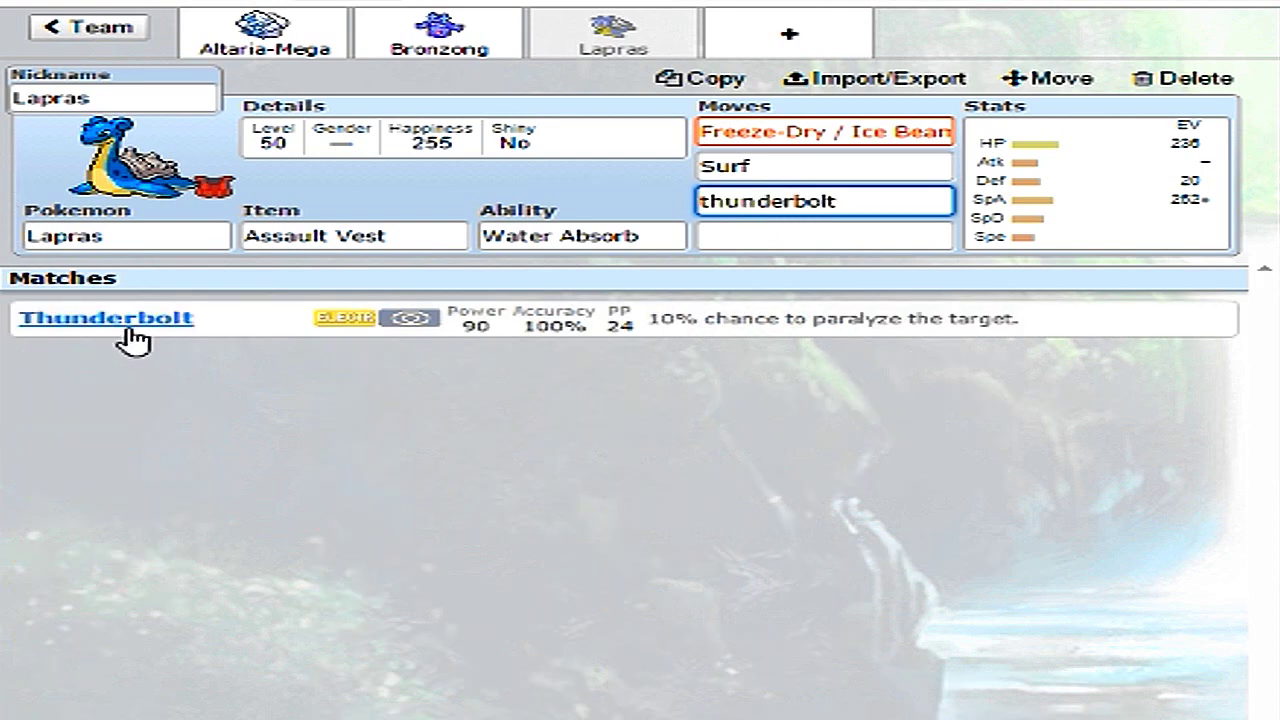
left_click(120, 320)
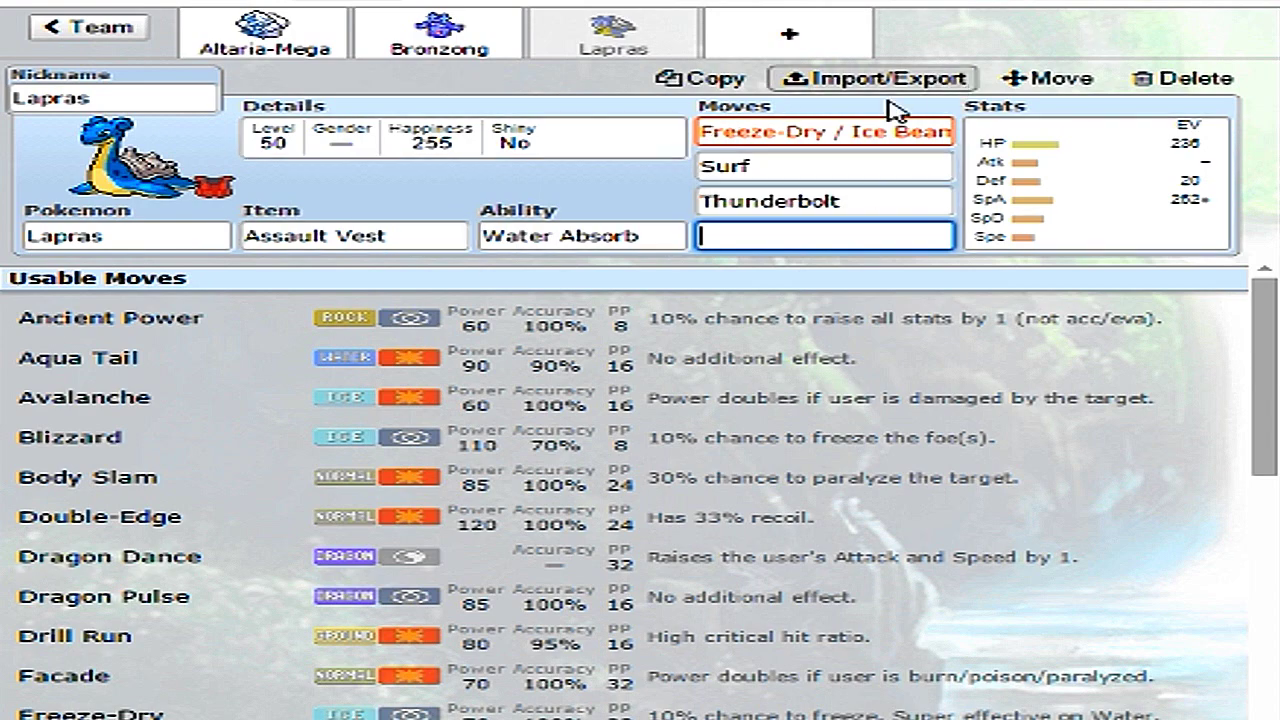
- Look through the moves Lapras can learn and assign Ancient Power as its fourth move
left_click(912, 131)
left_click(920, 200)
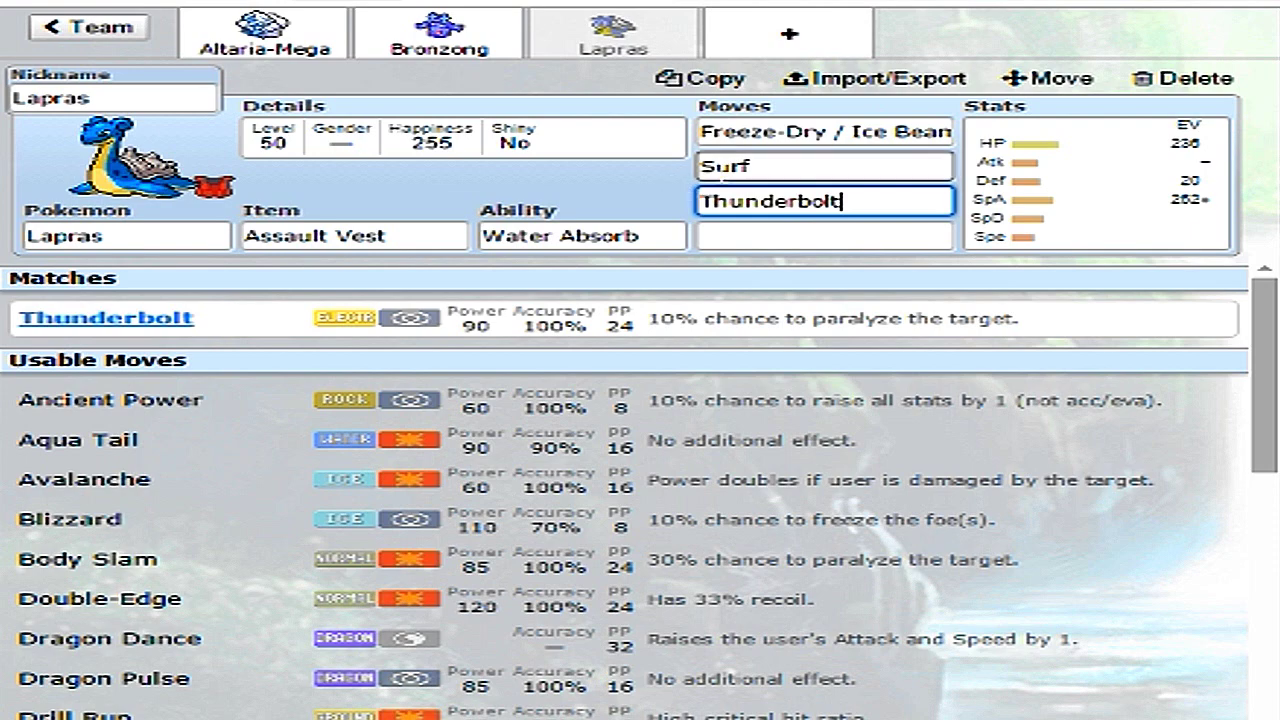
left_click(706, 164)
left_click(734, 236)
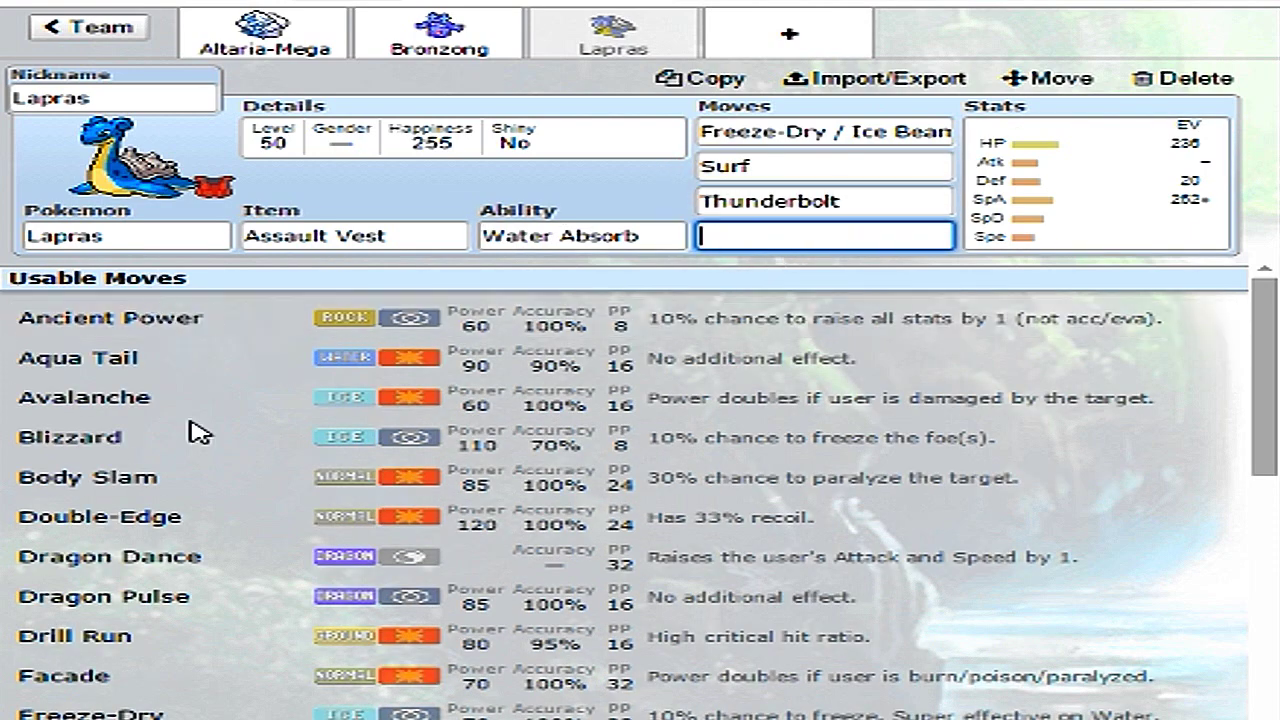
scroll(630, 490, "down", 5)
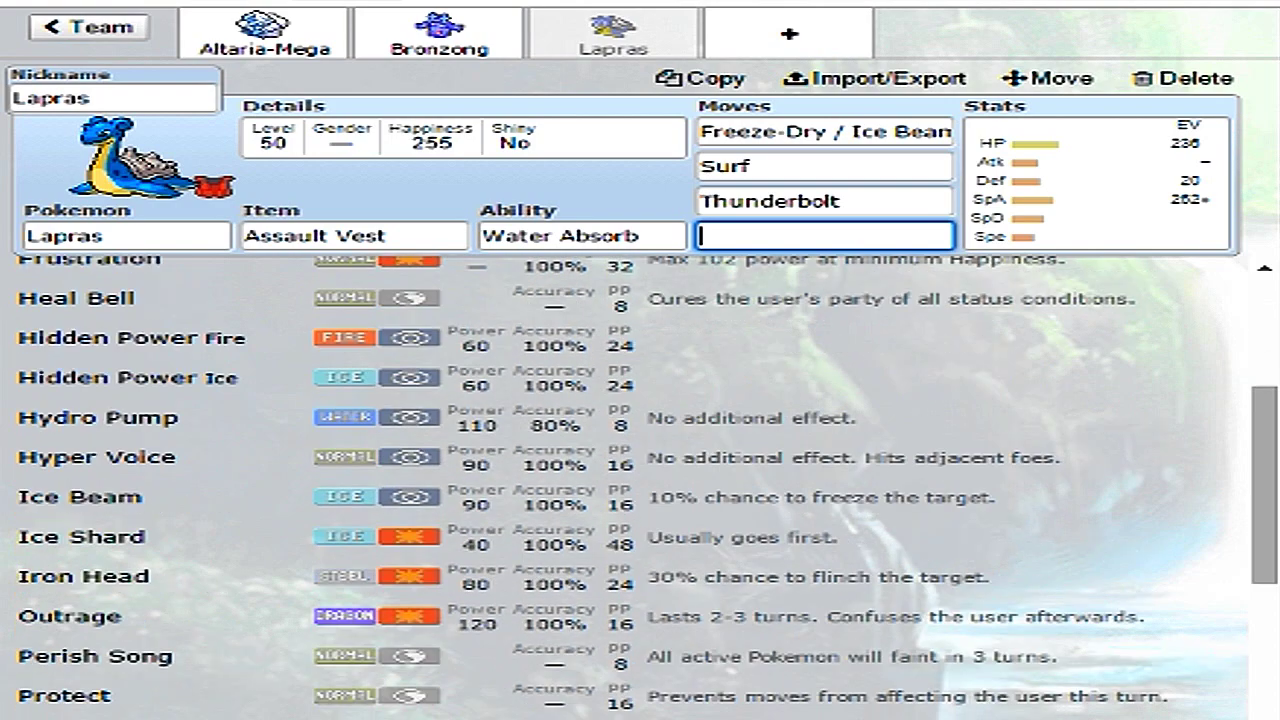
scroll(630, 490, "down", 5)
scroll(630, 490, "up", 1)
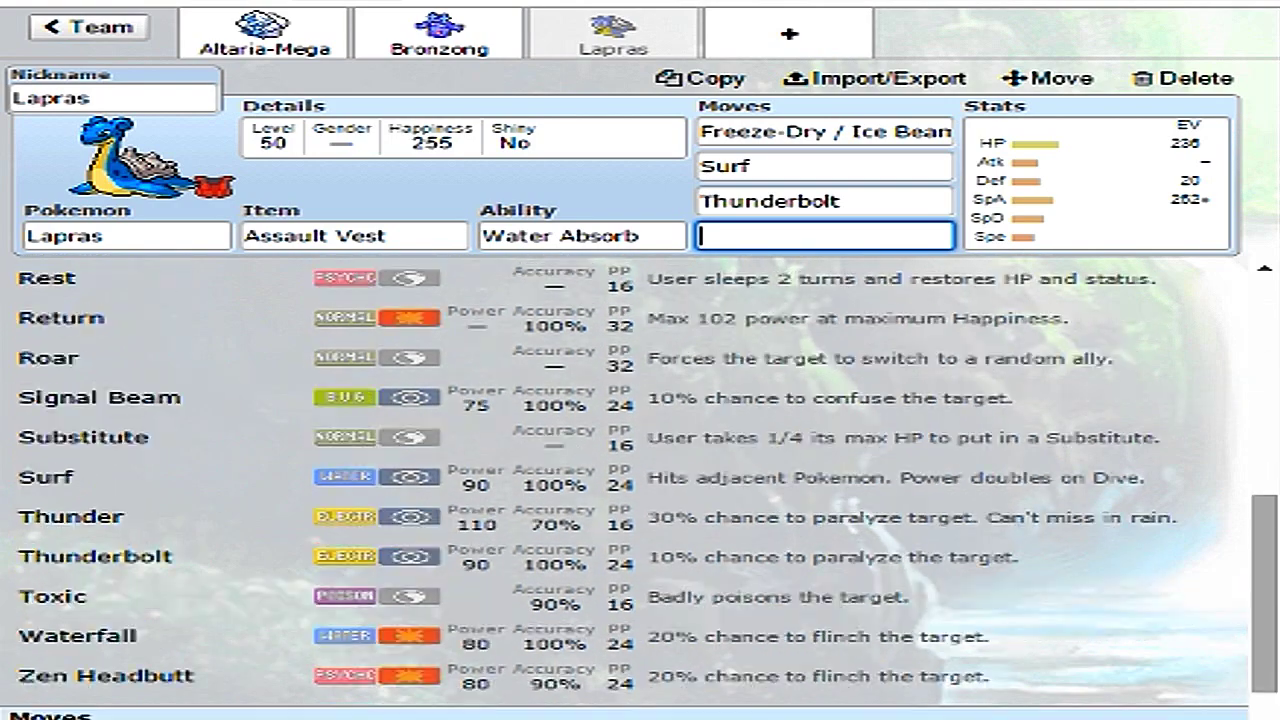
scroll(630, 490, "up", 7)
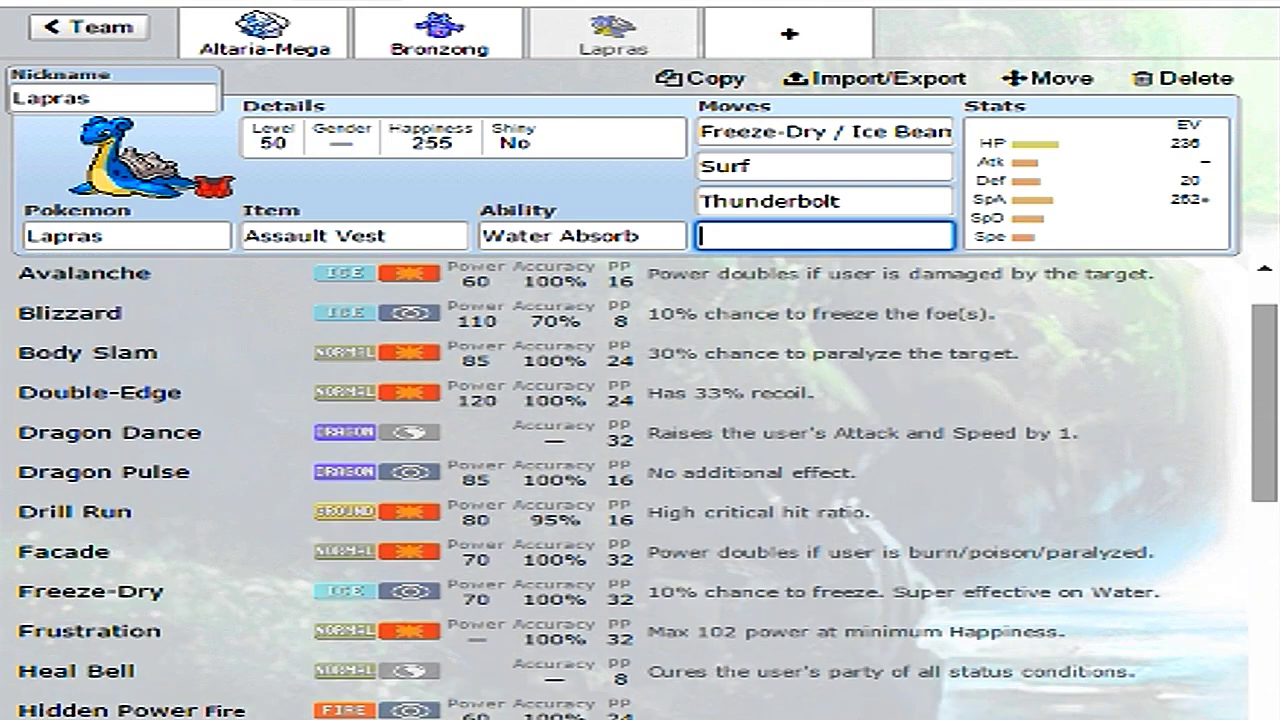
scroll(630, 490, "down", 15)
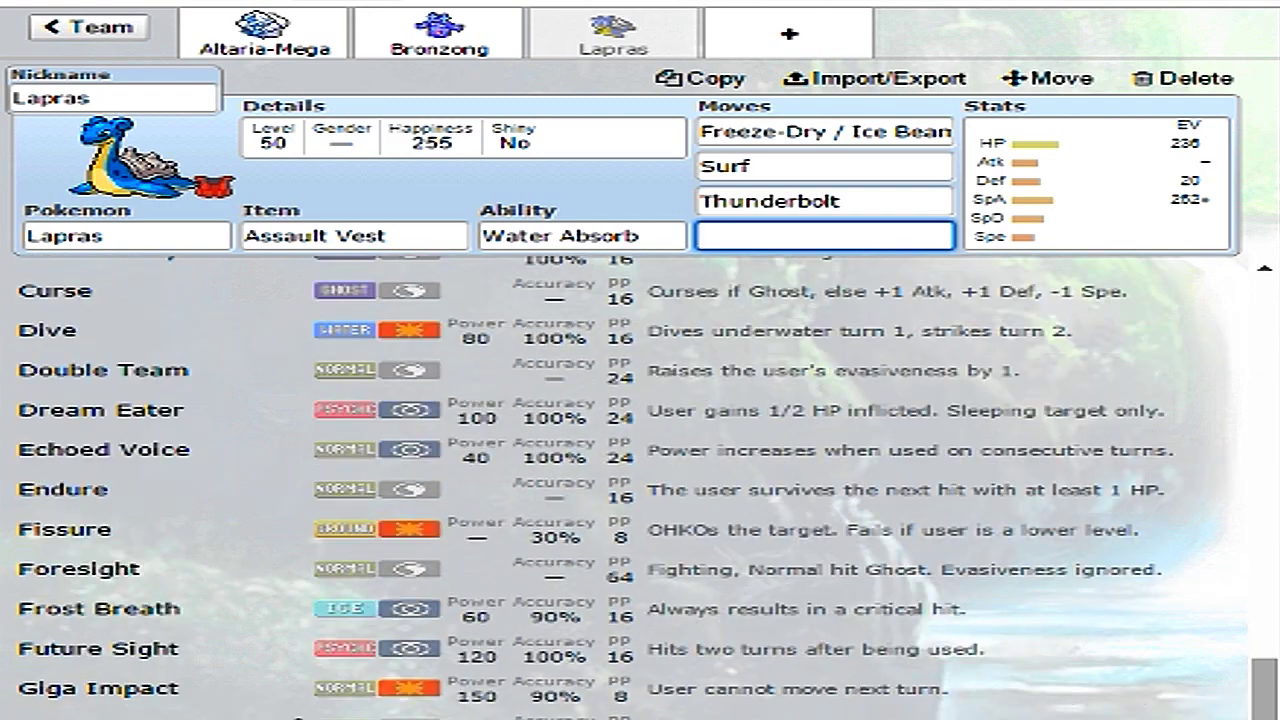
scroll(630, 490, "down", 6)
scroll(630, 490, "down", 6)
scroll(630, 490, "down", 1)
scroll(630, 490, "up", 15)
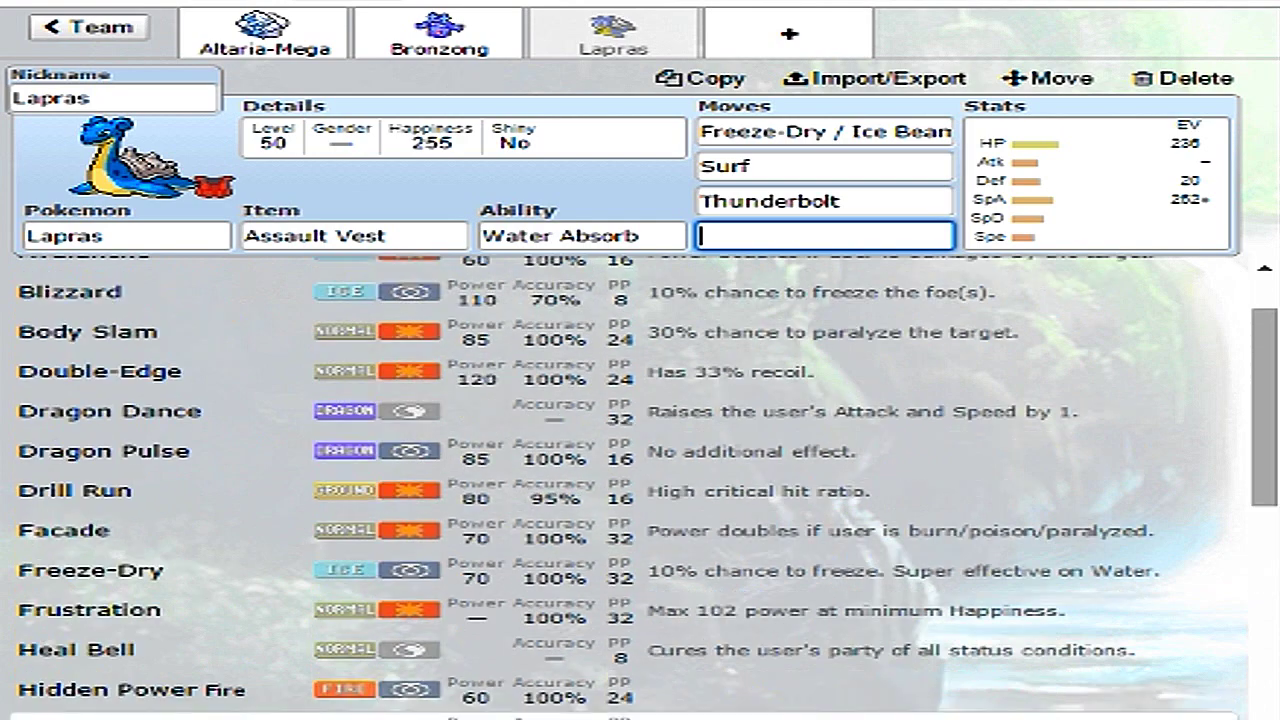
scroll(143, 523, "up", 2)
left_click(110, 320)
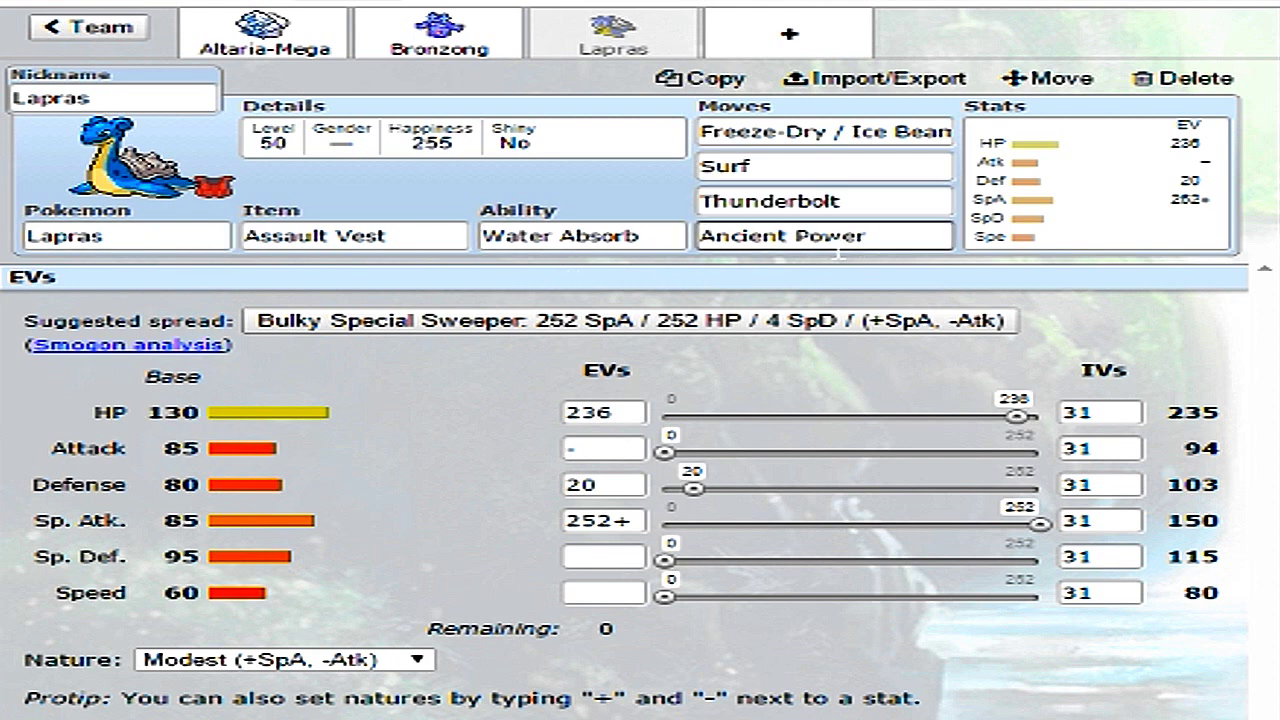
- Reduce Lapras's first move entry to Freeze-Dry alone and bring up its EV spread
left_click(798, 237)
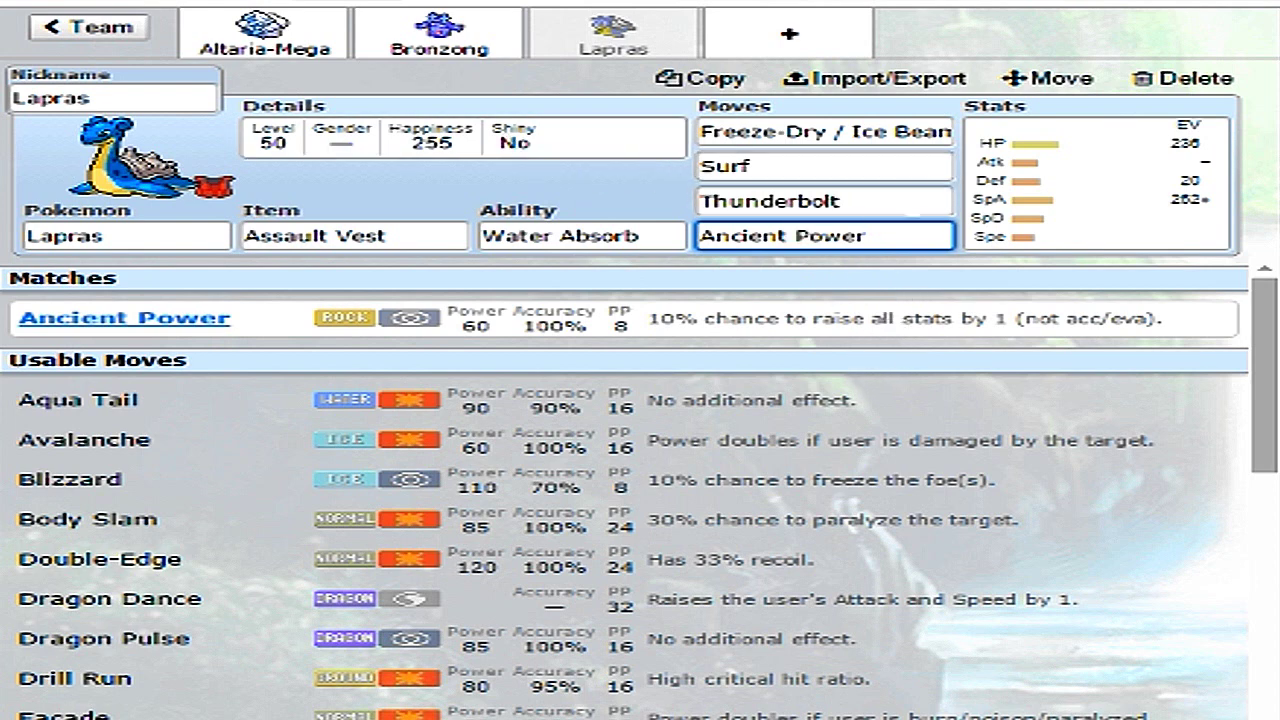
left_click(1033, 198)
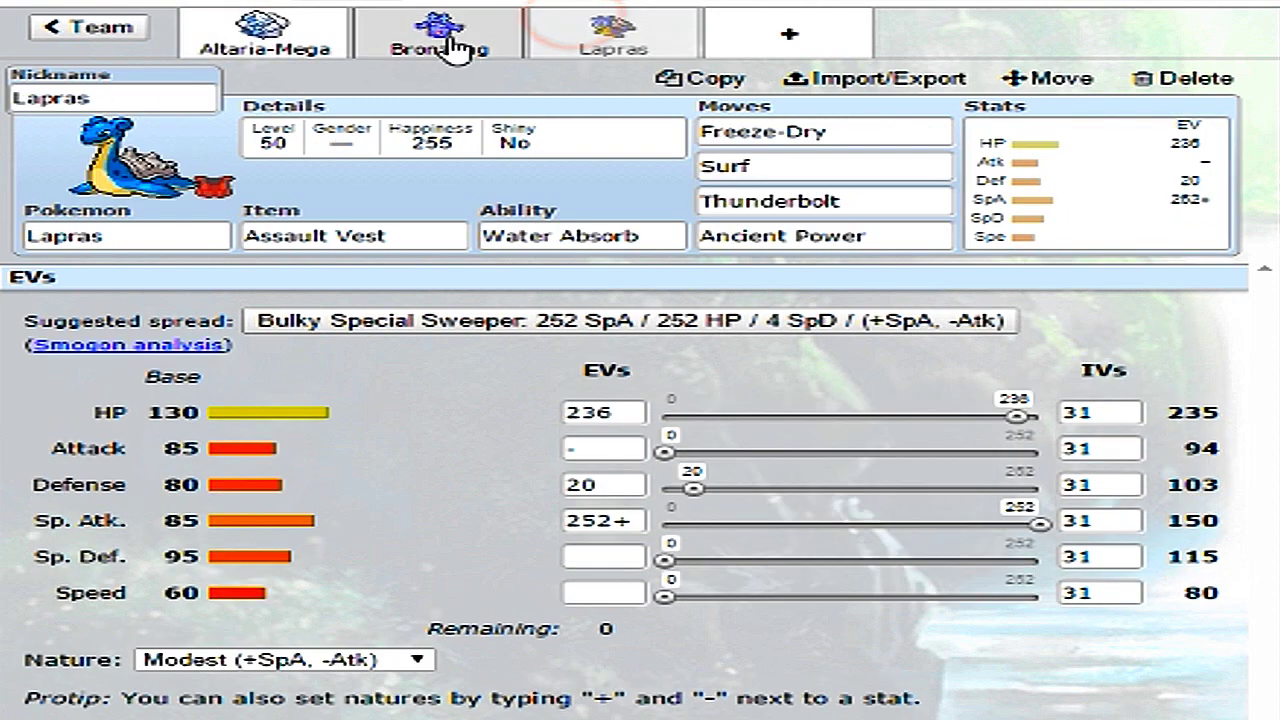
- Review the Bronzong and Mega Altaria sets alongside Lapras's set
left_click(402, 42)
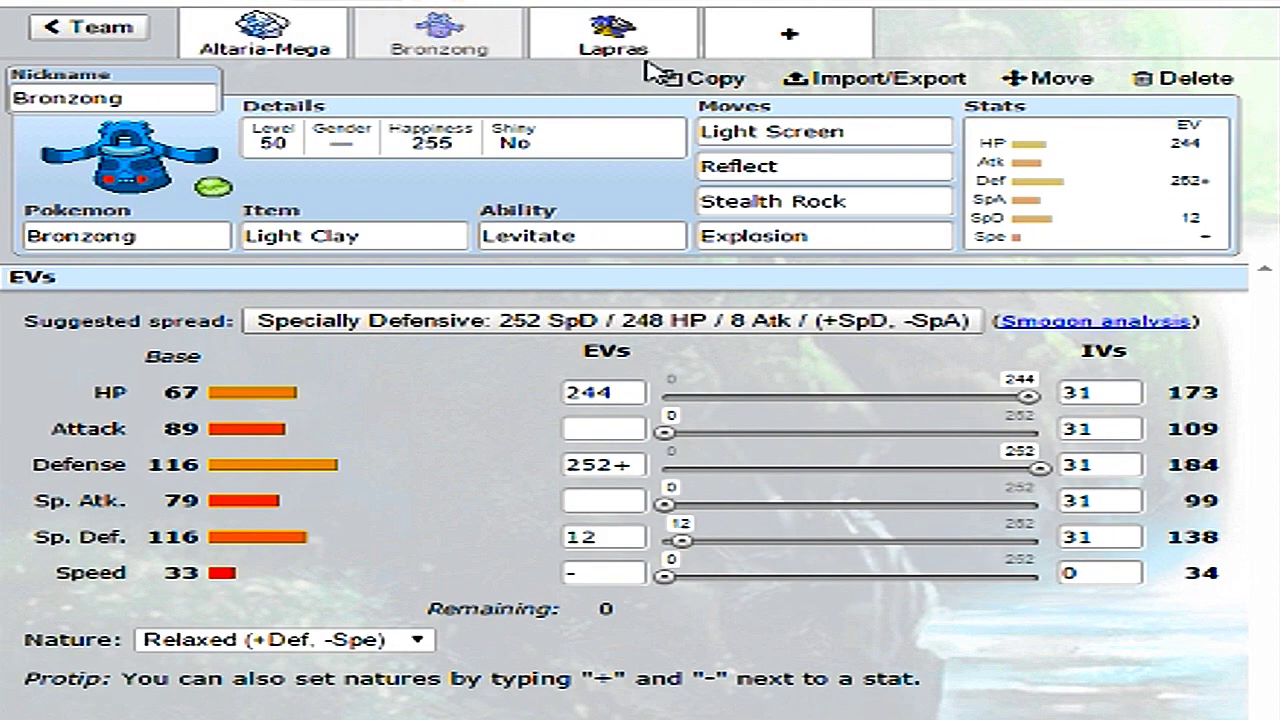
left_click(775, 35)
left_click(603, 50)
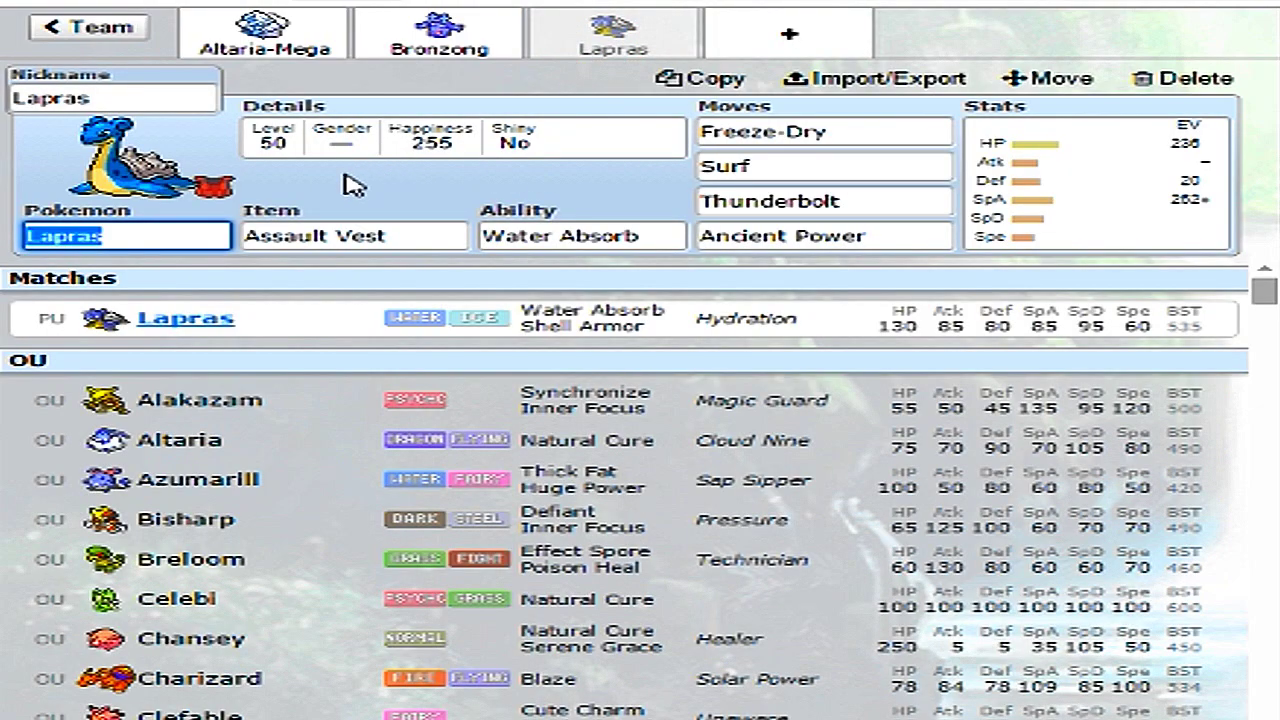
left_click(410, 50)
left_click(290, 52)
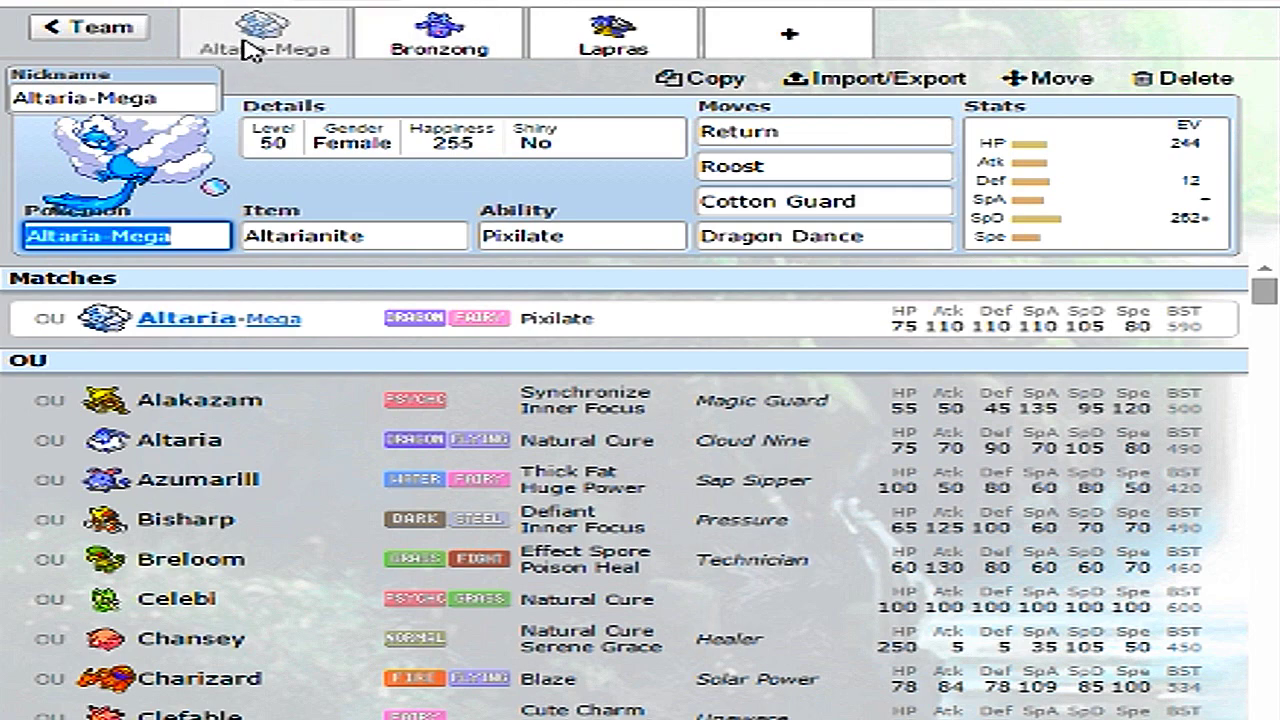
left_click(627, 30)
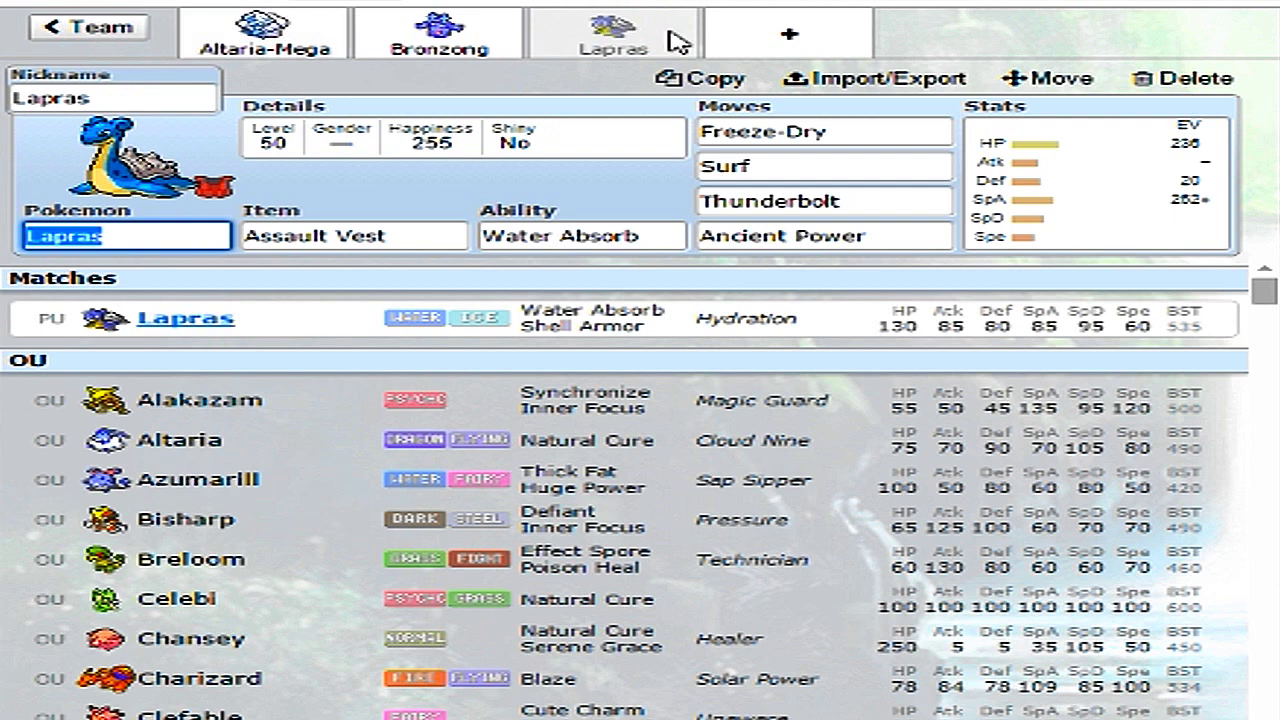
left_click(627, 40)
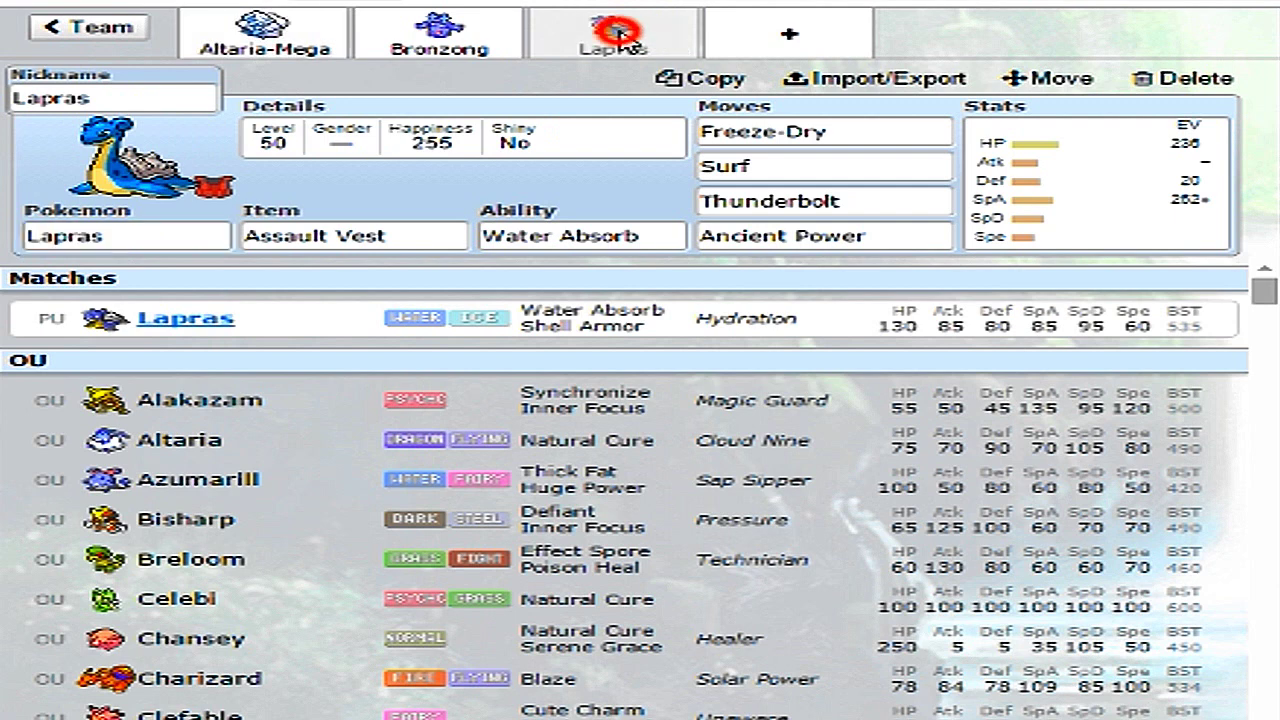
- Add Lileep as the fourth team member and give it an Eviolite
left_click(778, 32)
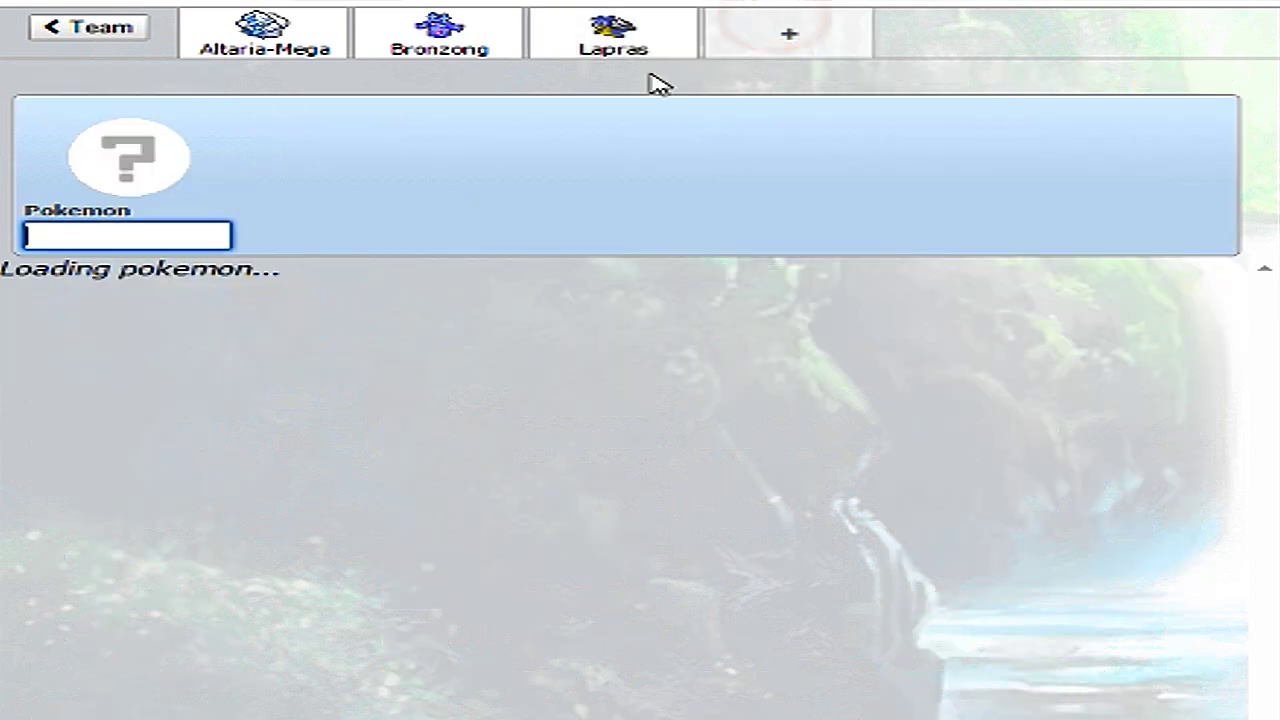
left_click(200, 234)
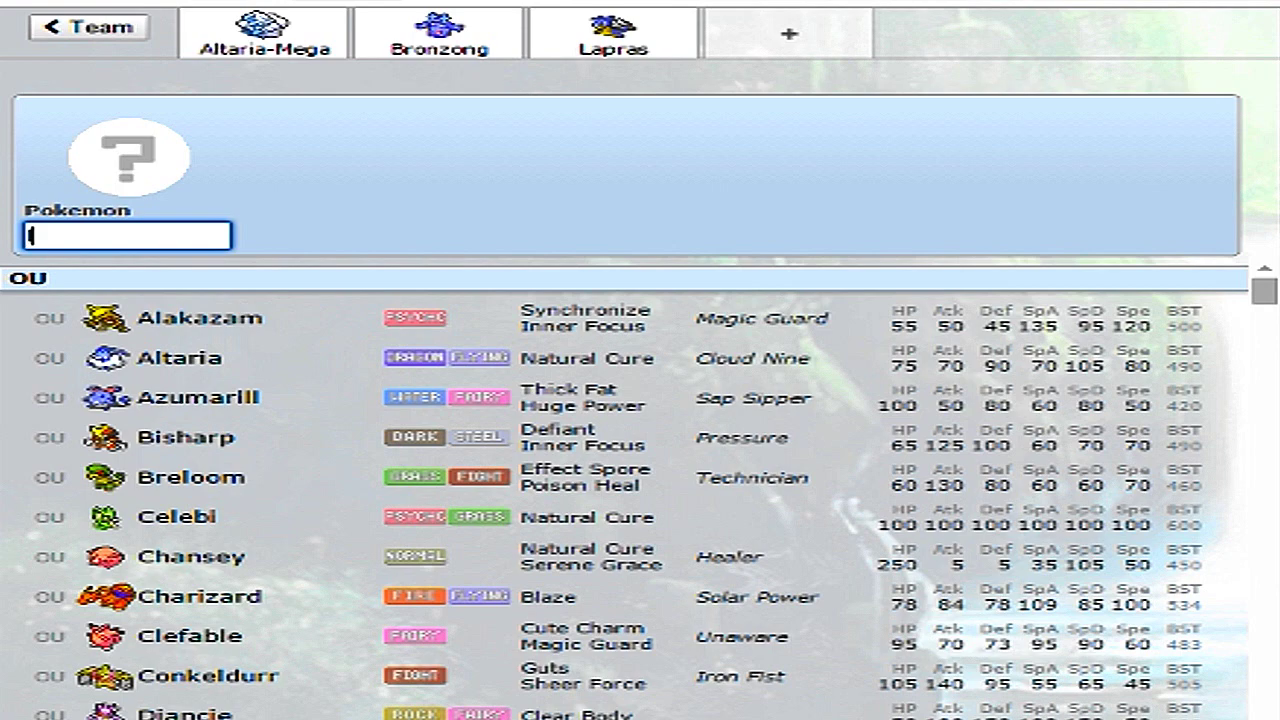
left_click(164, 330)
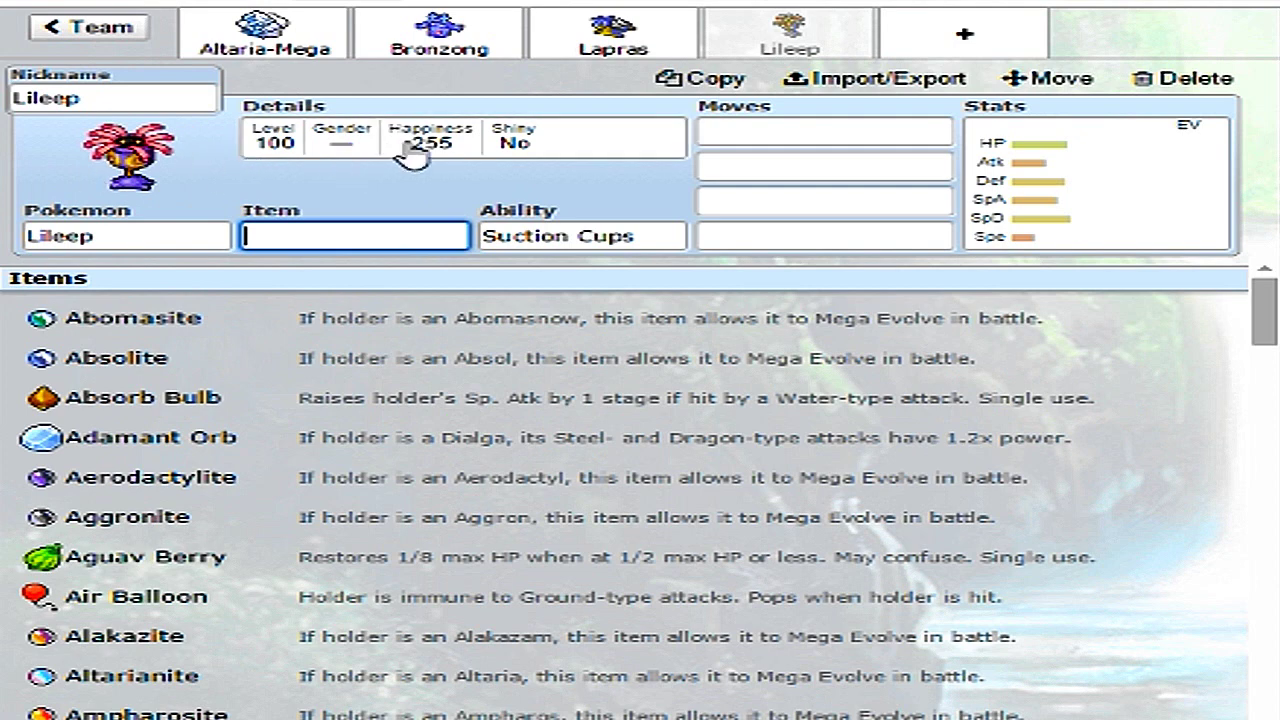
left_click(300, 237)
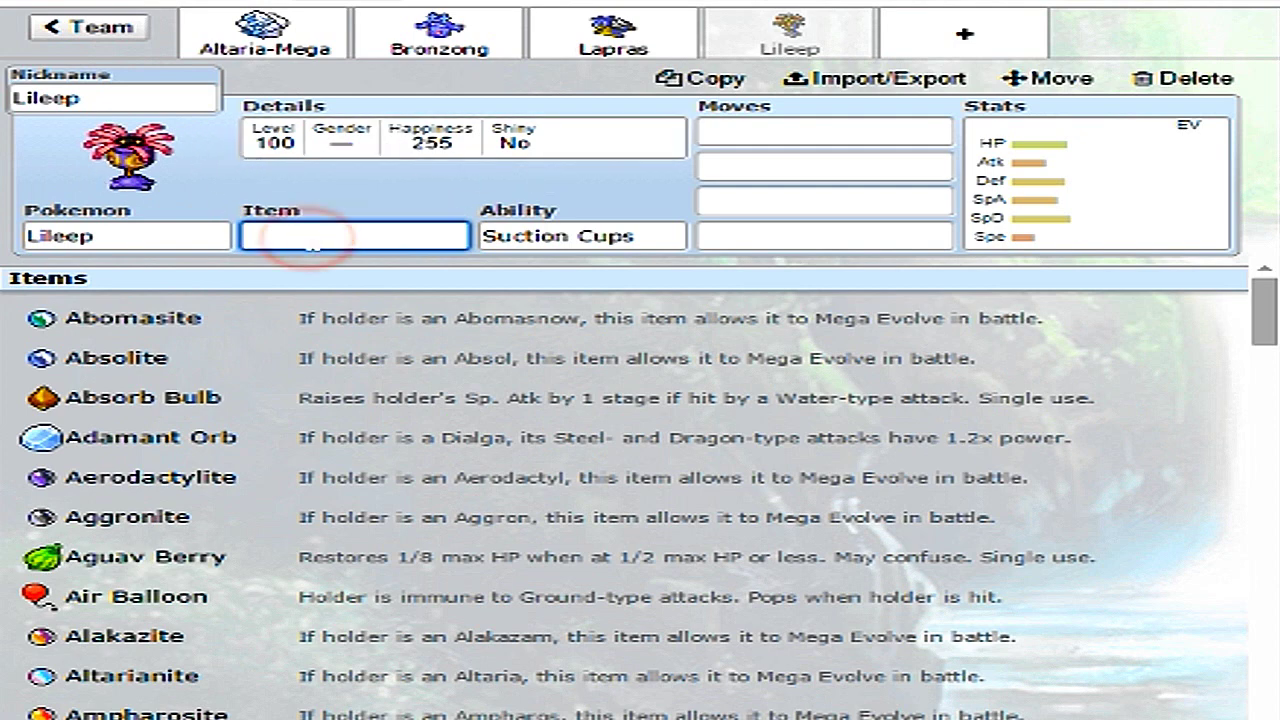
type("evio")
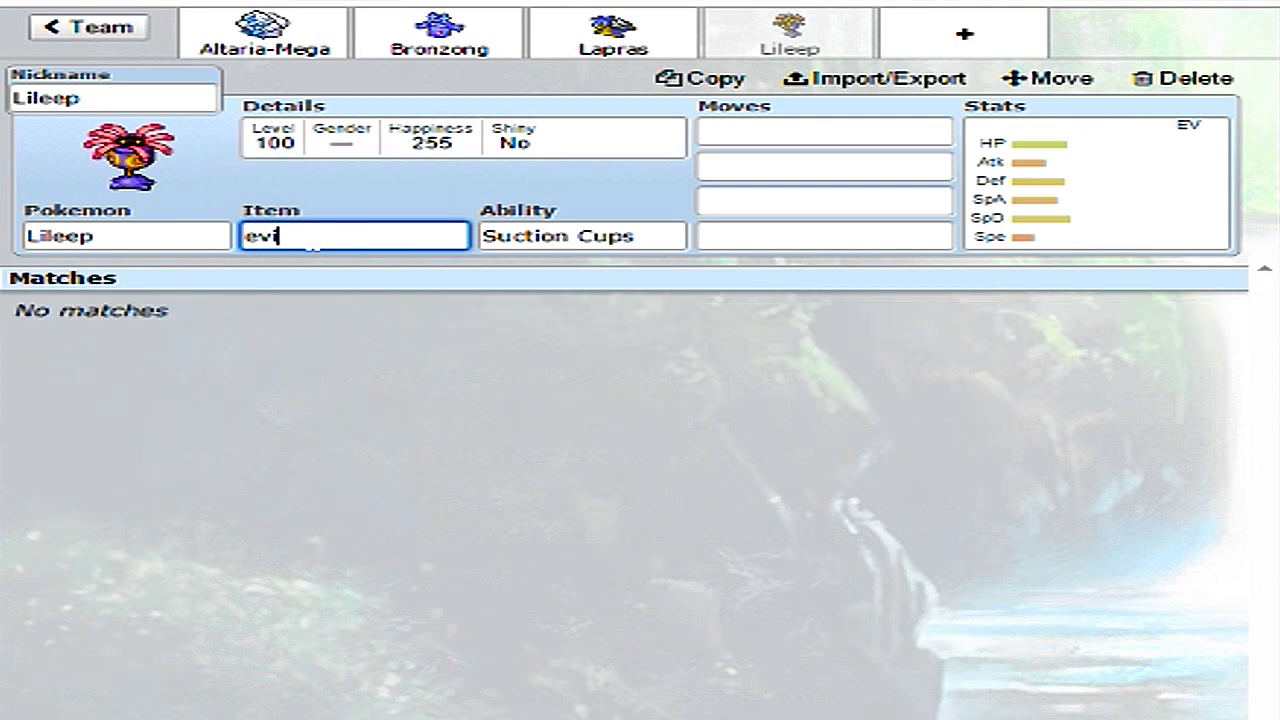
left_click(128, 325)
- Set Lileep's level to 50 and its ability to Storm Drain
left_click(271, 136)
double_click(258, 307)
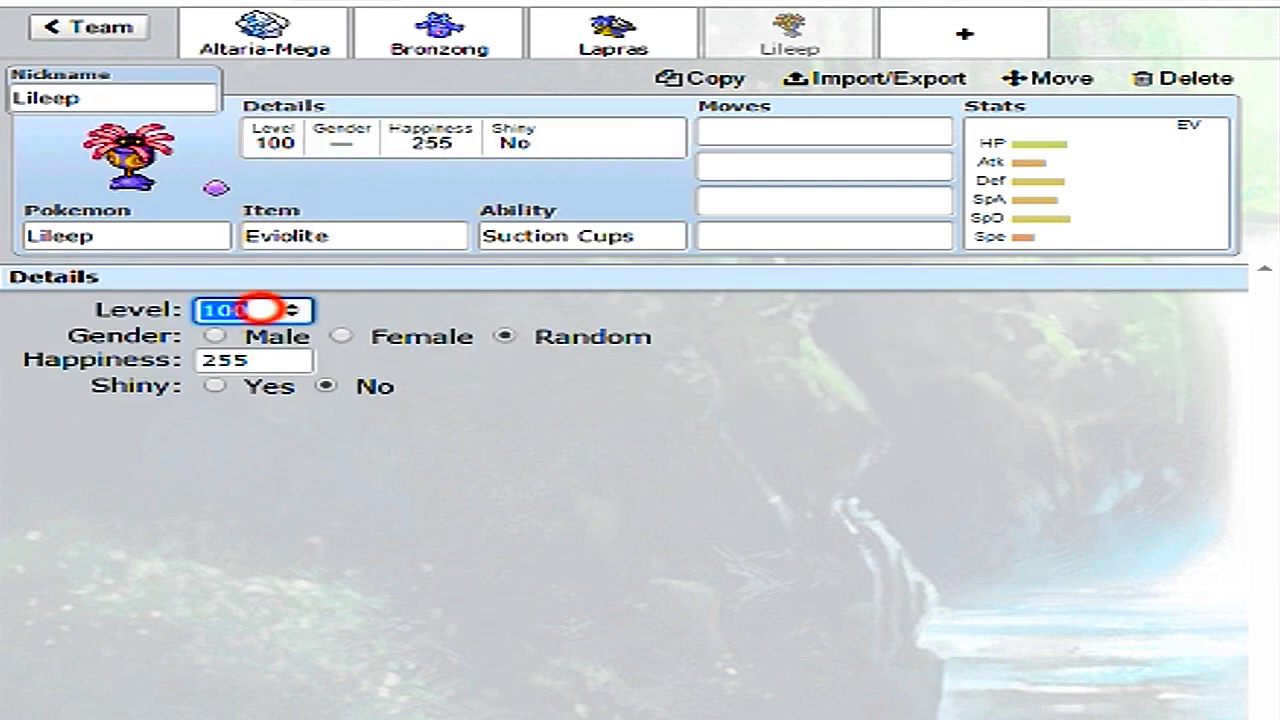
type("5")
left_click(575, 236)
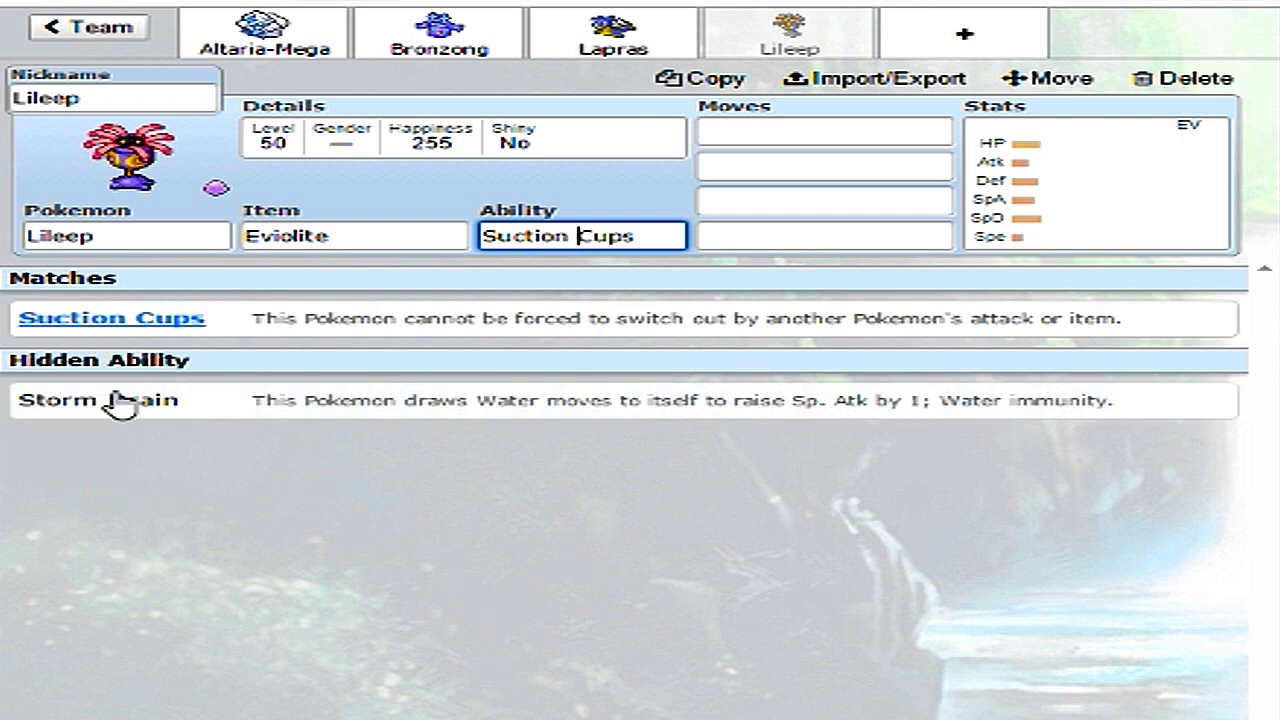
left_click(243, 410)
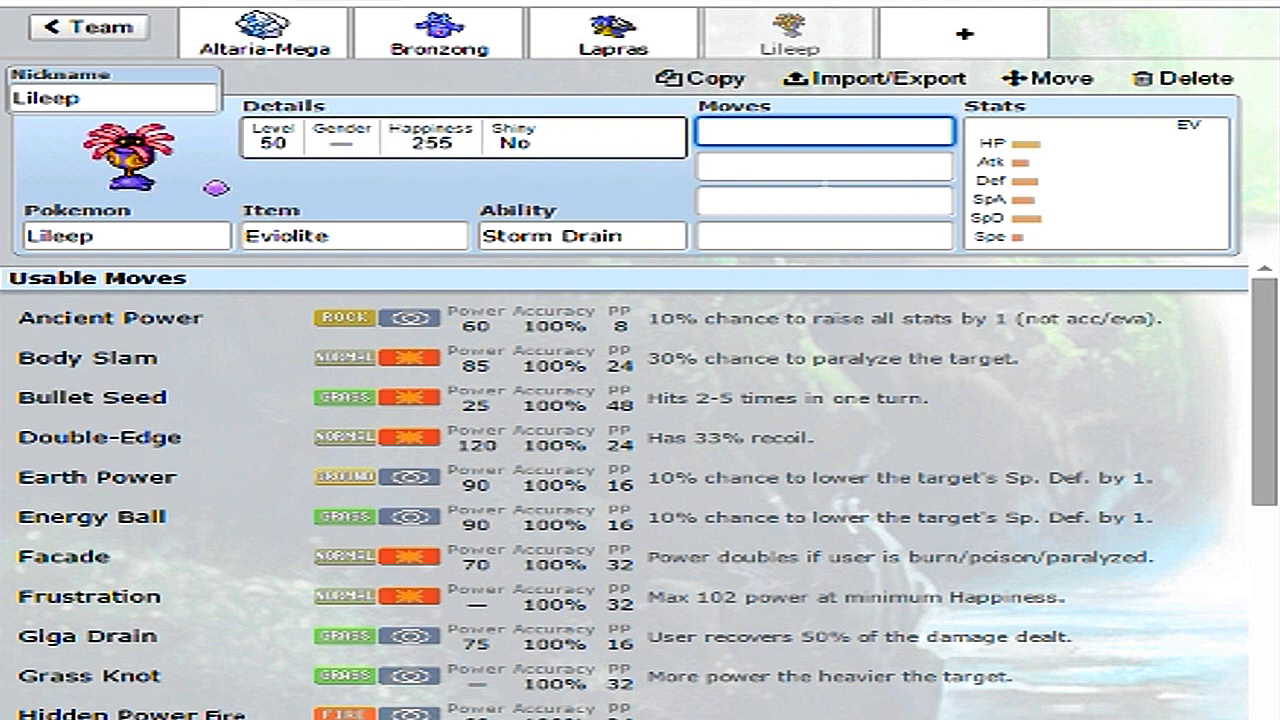
- Open the nature choices in Lileep's EV settings
left_click(1030, 190)
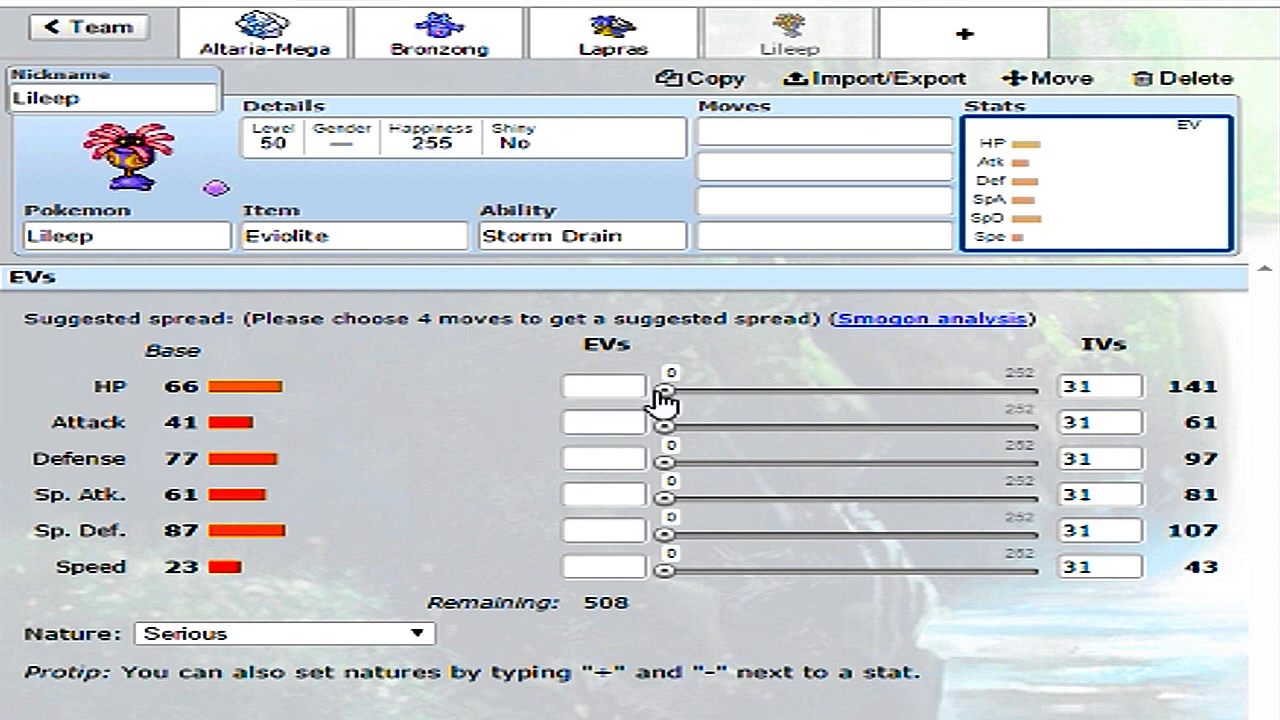
left_click(288, 635)
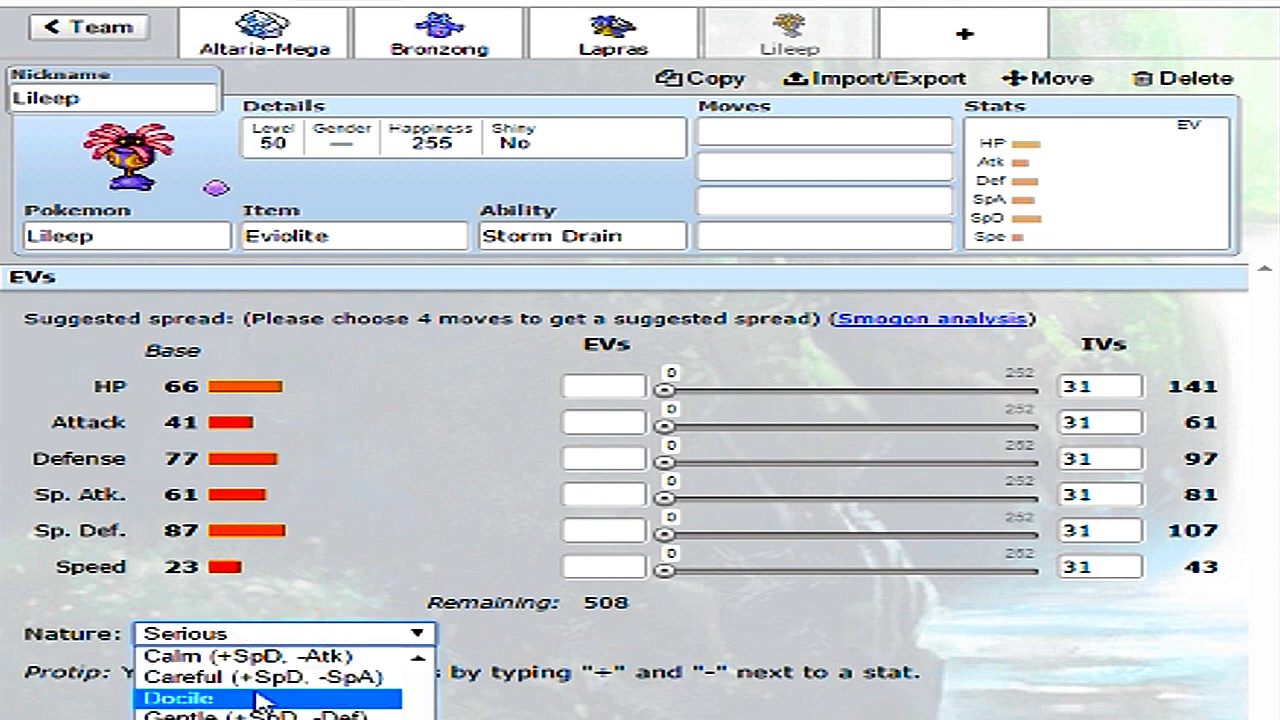